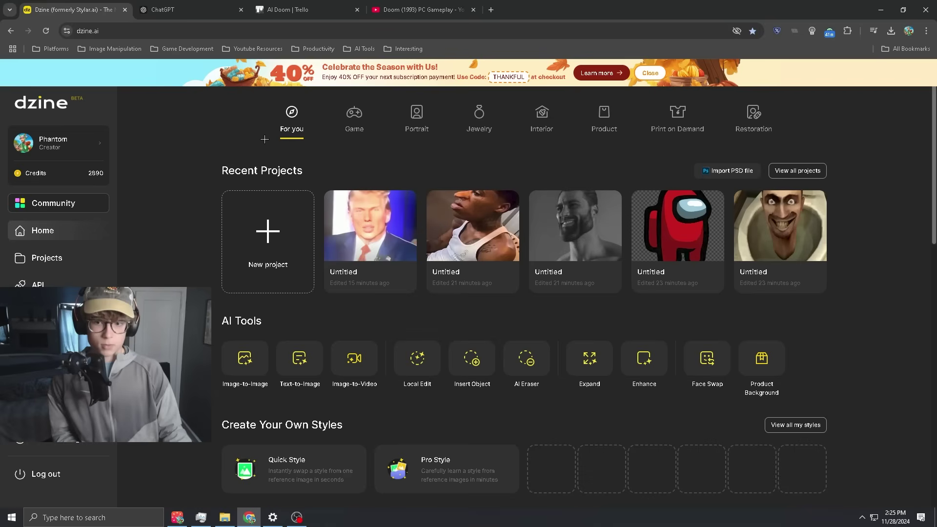
# Browse the game workflows and choose the Dzine 3D Render v1 style for text-to-image.
pyautogui.click(354, 120)
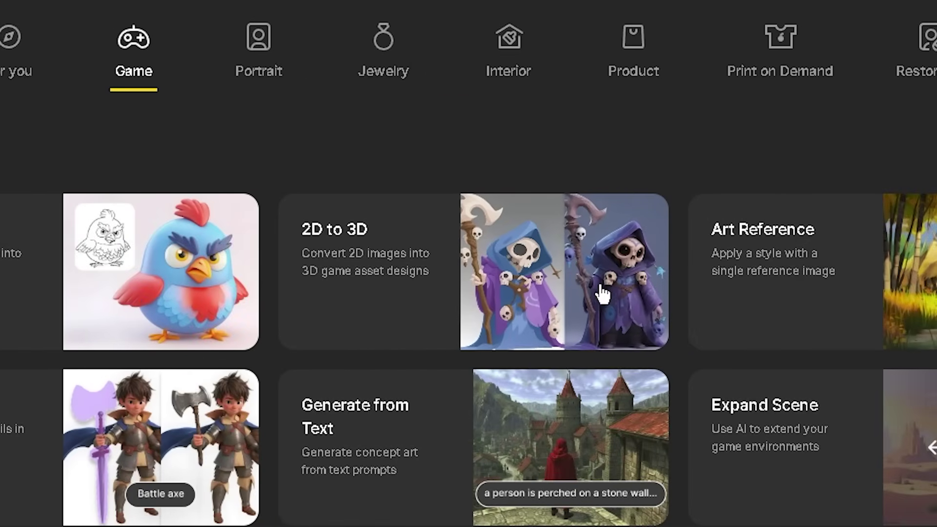
pyautogui.scroll(-3, 536, 283)
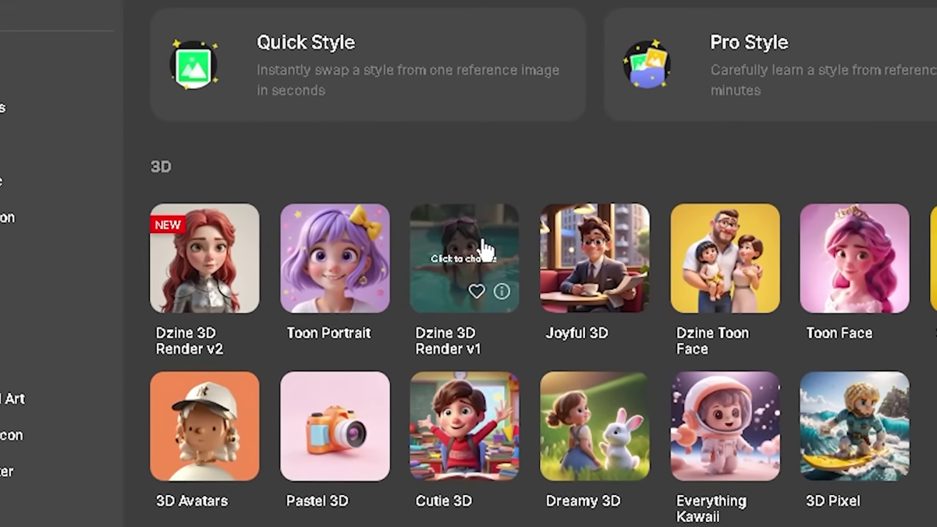
pyautogui.click(483, 244)
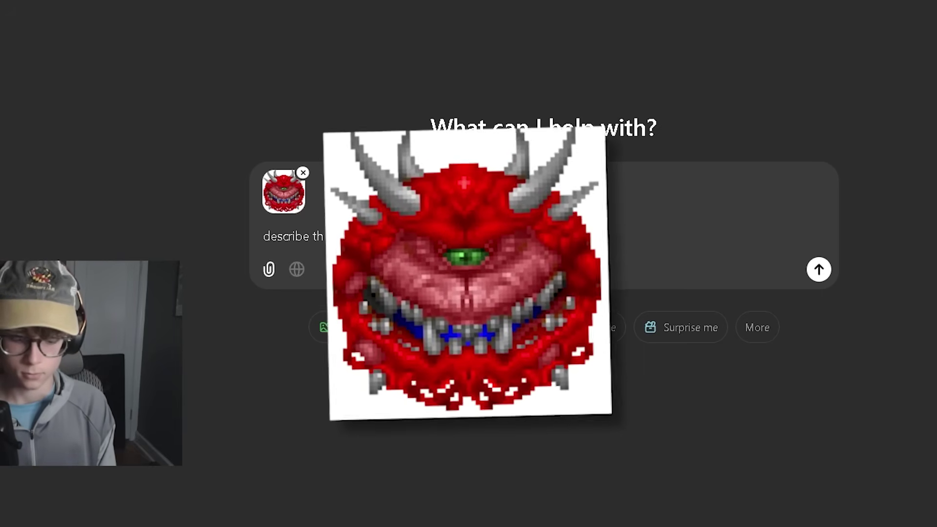
# Send 'describe this image' with the cacodemon sprite and select ChatGPT's description text.
pyautogui.press('Return')
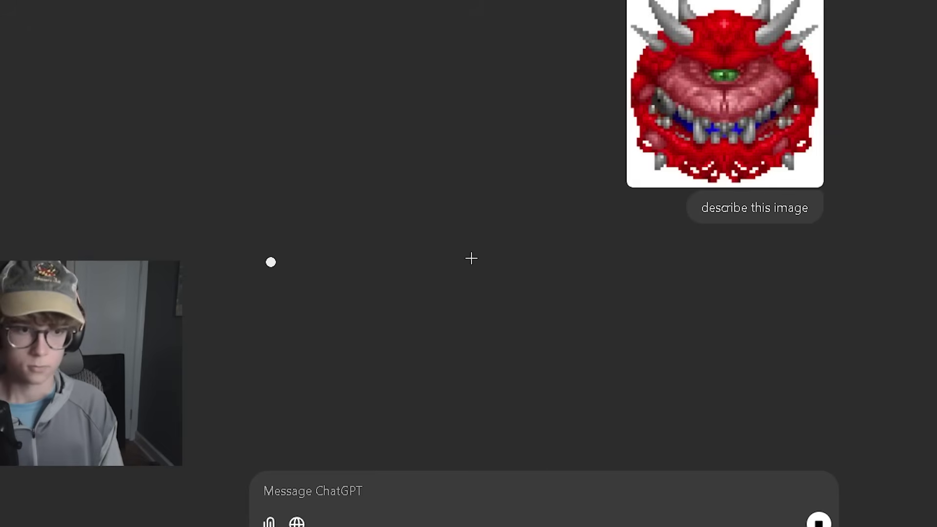
pyautogui.moveTo(614, 290); pyautogui.dragTo(345, 320)
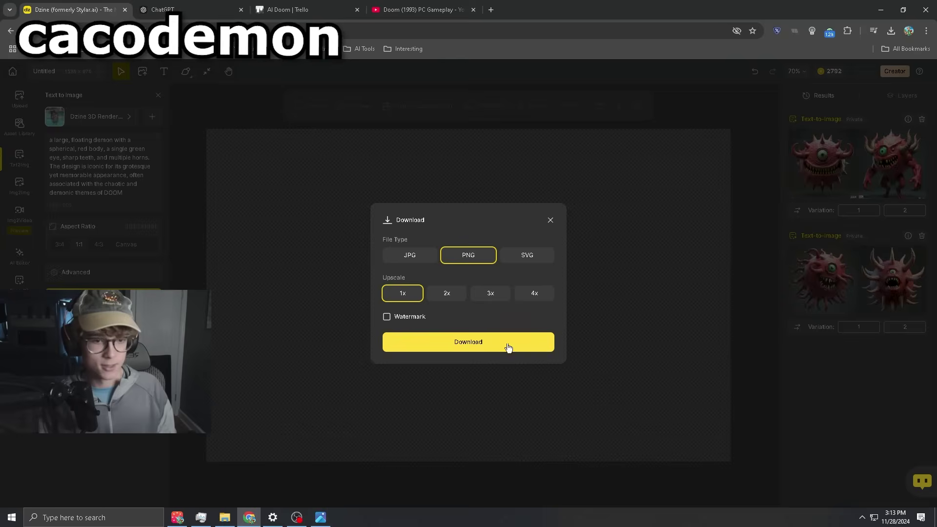
# Download the cacodemon render, move the imp card to WORKING ON, and attach the imp sprite in ChatGPT.
pyautogui.click(506, 341)
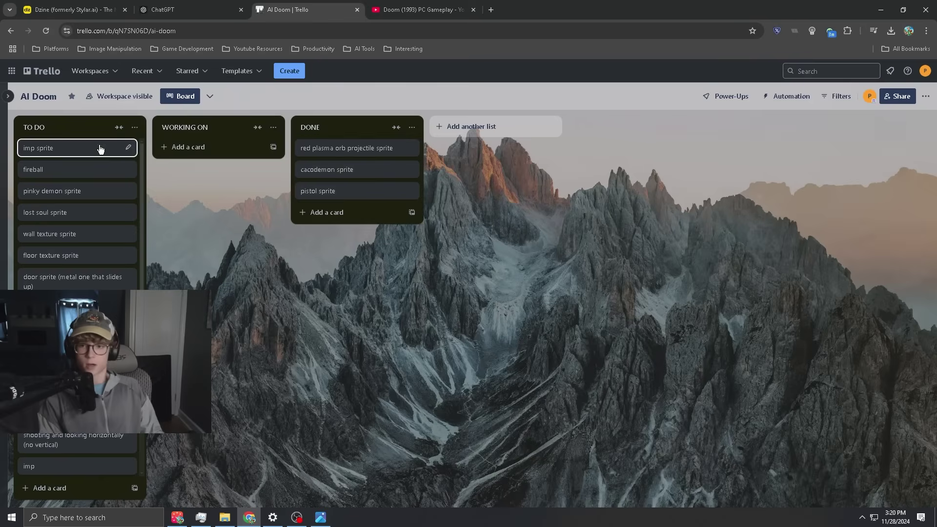
pyautogui.moveTo(103, 148); pyautogui.dragTo(211, 146)
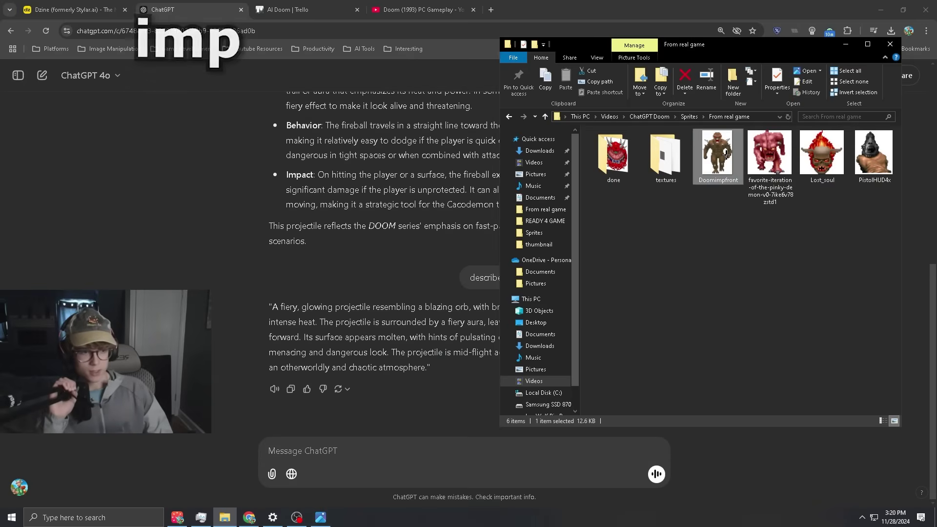
pyautogui.moveTo(726, 154); pyautogui.dragTo(385, 453)
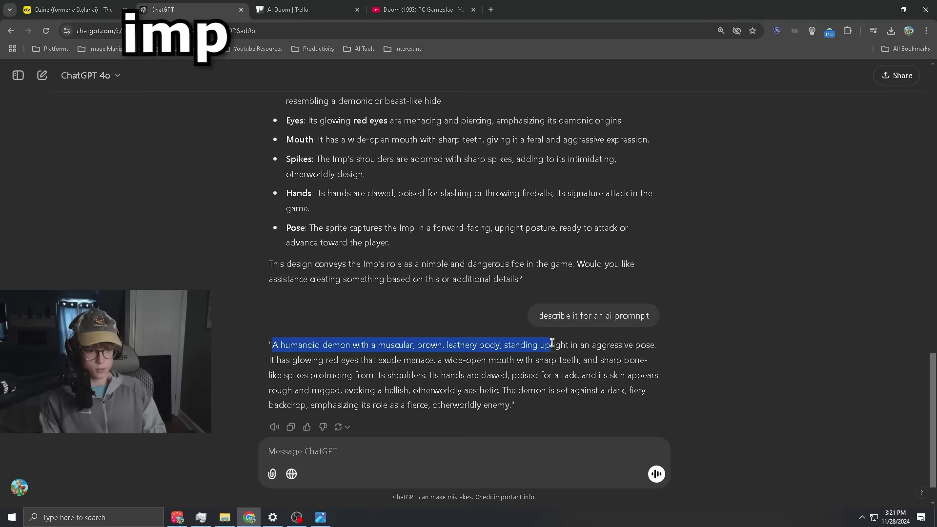
# Replace the old projectile prompt with ChatGPT's imp description and generate imp renders.
pyautogui.moveTo(552, 343); pyautogui.dragTo(381, 376)
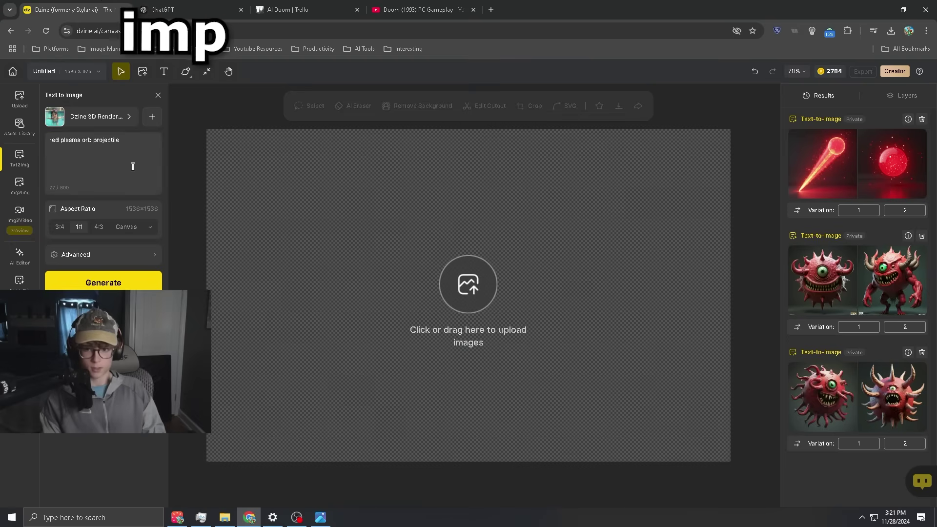
pyautogui.click(133, 166)
pyautogui.hotkey('ctrl', 'a')
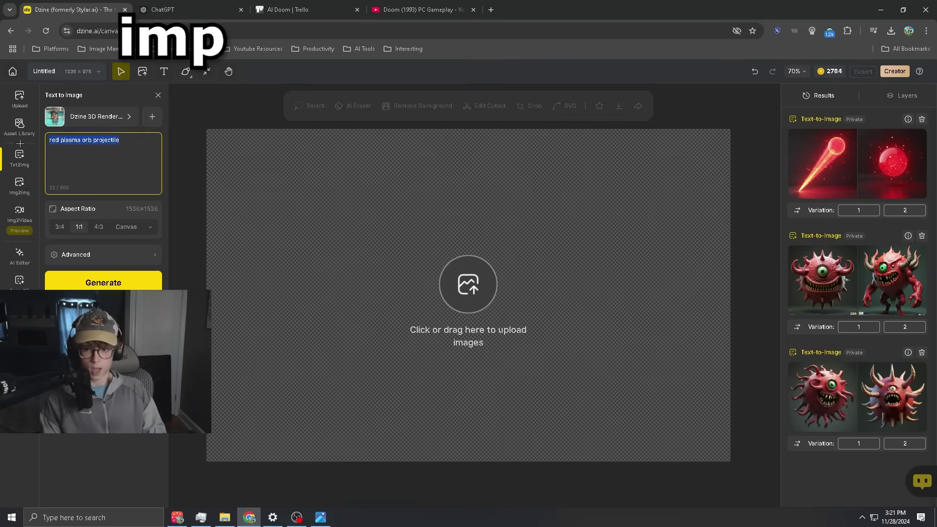
pyautogui.hotkey('ctrl', 'v')
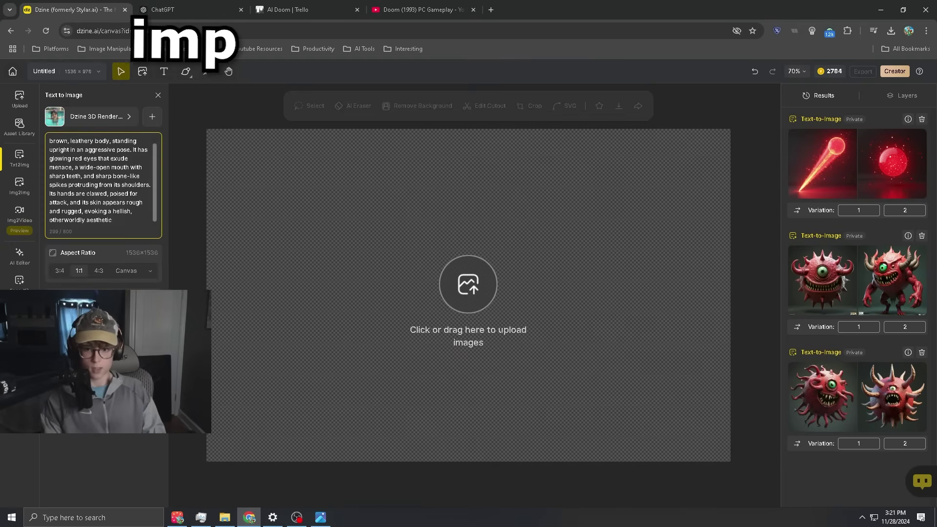
pyautogui.click(102, 414)
# Compare the imp render with the original sprite, then move the pinky demon card to WORKING ON.
pyautogui.moveTo(821, 152)
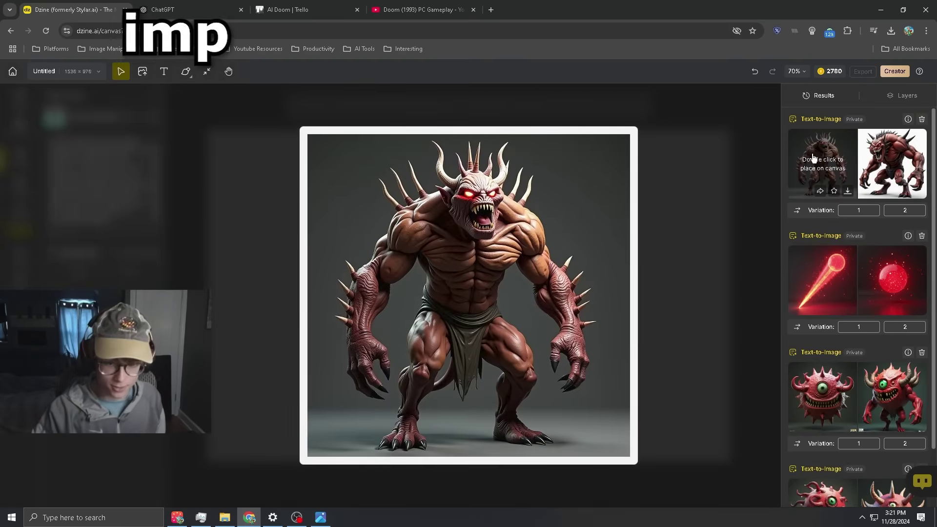
pyautogui.hotkey('alt', 'Tab')
pyautogui.moveTo(826, 182); pyautogui.dragTo(826, 168)
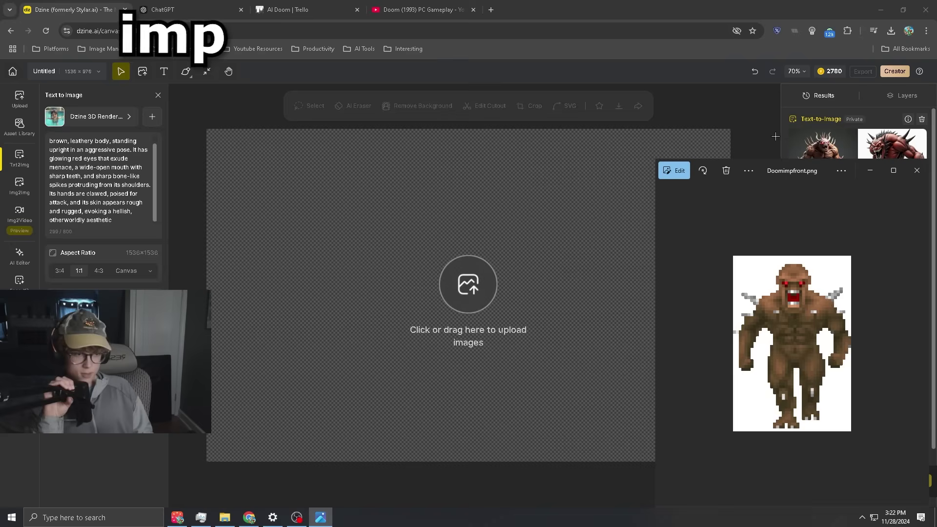
pyautogui.click(761, 136)
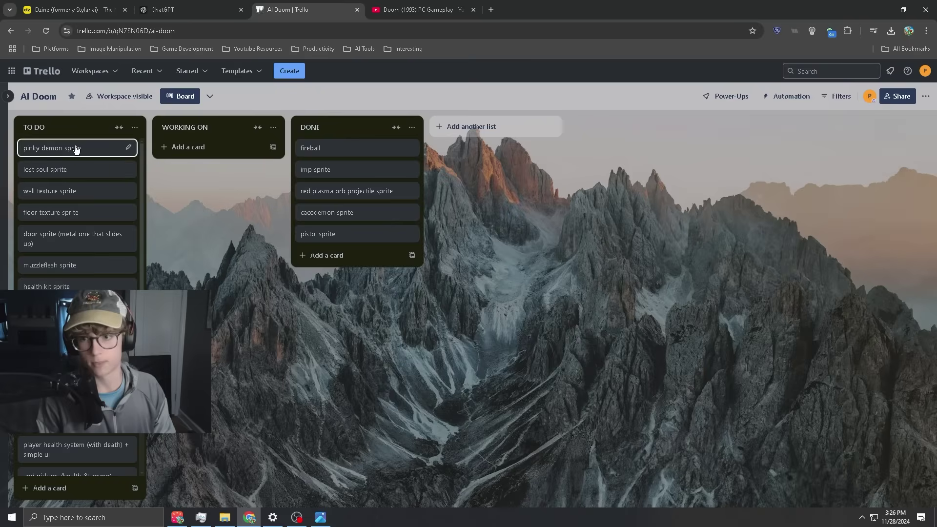
pyautogui.moveTo(75, 149); pyautogui.dragTo(204, 147)
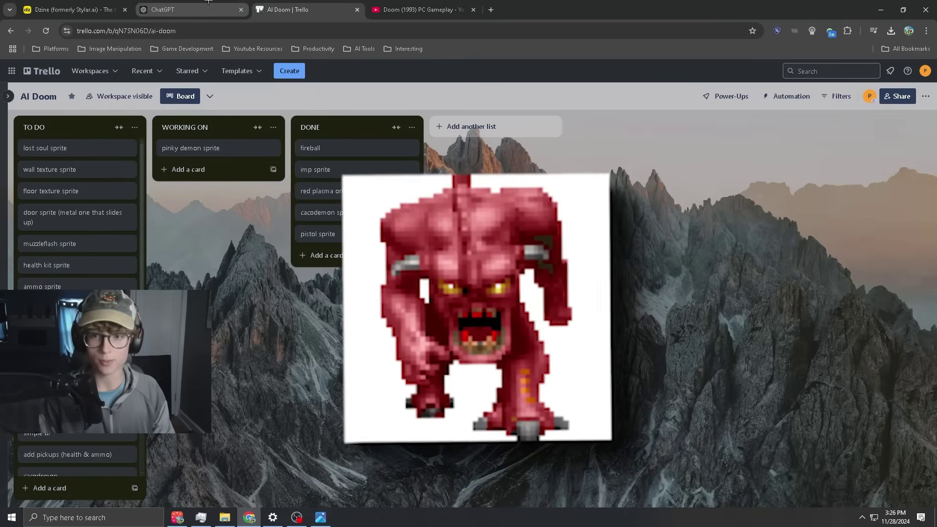
# Append 'bad posture' to the end of the pinky demon prompt.
pyautogui.click(144, 9)
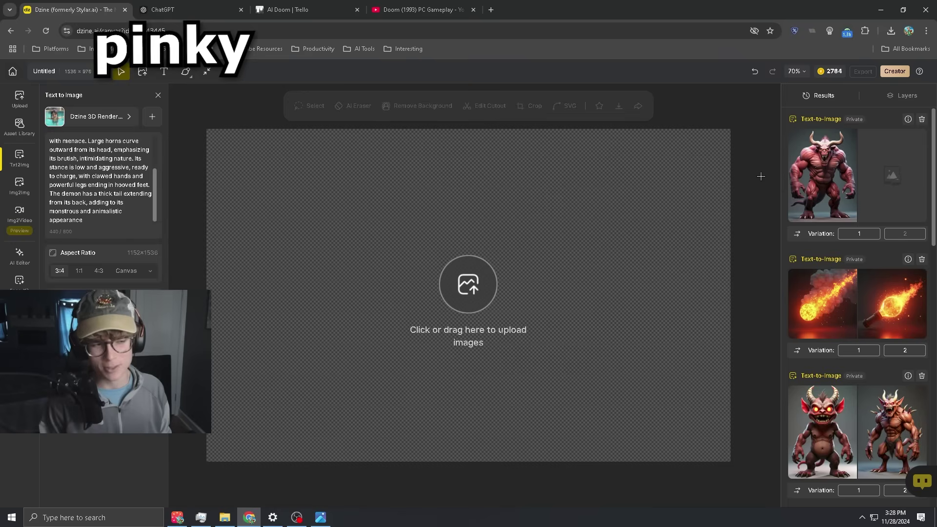
pyautogui.click(138, 216)
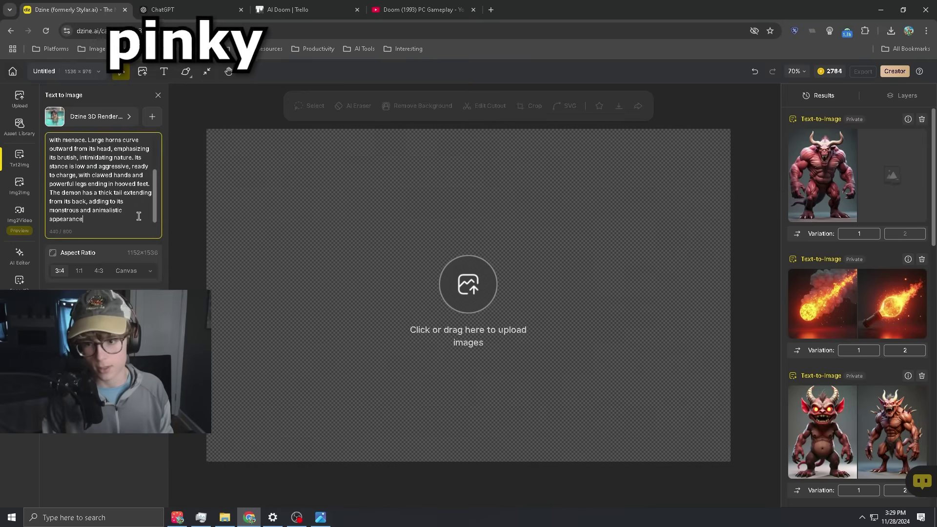
pyautogui.write('bad posture')
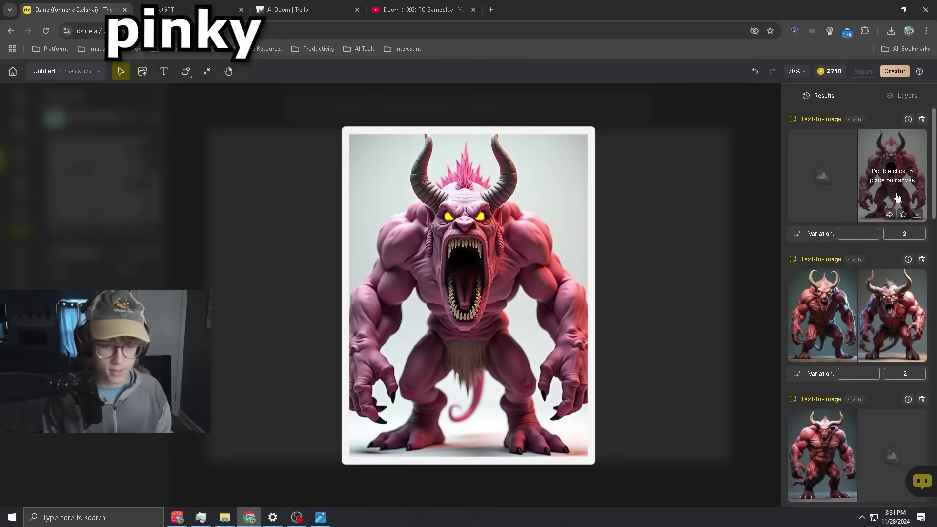
# Generate the revised pinky demon, mark it DONE, and move lost soul to WORKING ON.
pyautogui.hotkey('alt', 'Tab')
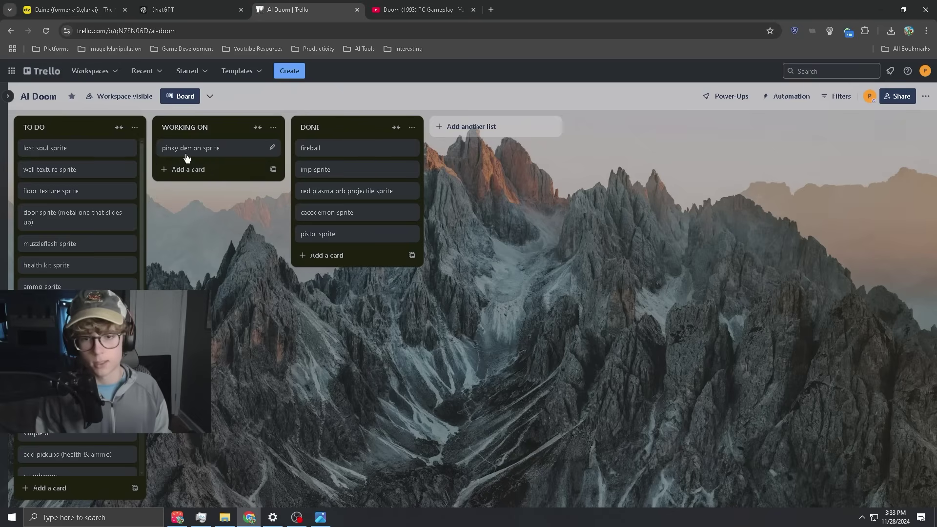
pyautogui.moveTo(268, 146); pyautogui.dragTo(347, 144)
pyautogui.moveTo(83, 149); pyautogui.dragTo(229, 146)
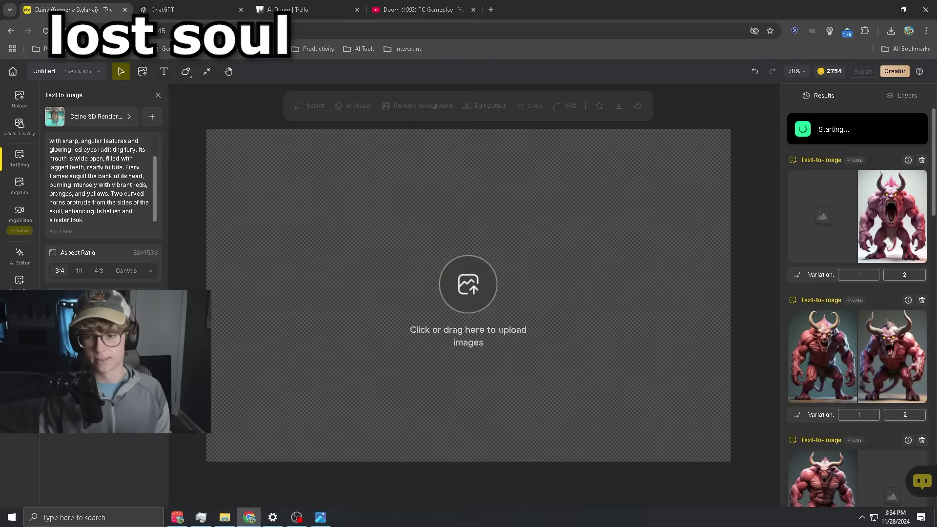
# Generate the flaming-skull lost soul, then edit the pistol prompt to end 'away from the camera'.
pyautogui.click(815, 185)
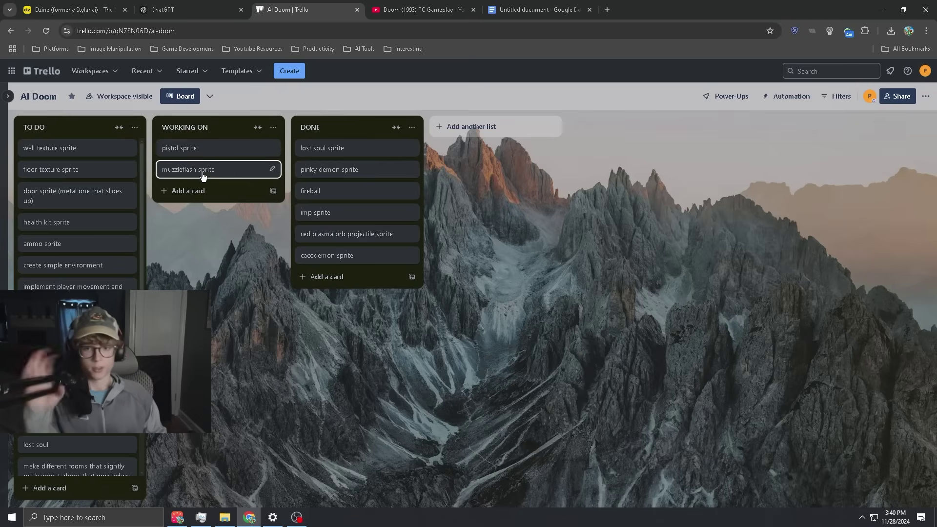
pyautogui.click(178, 6)
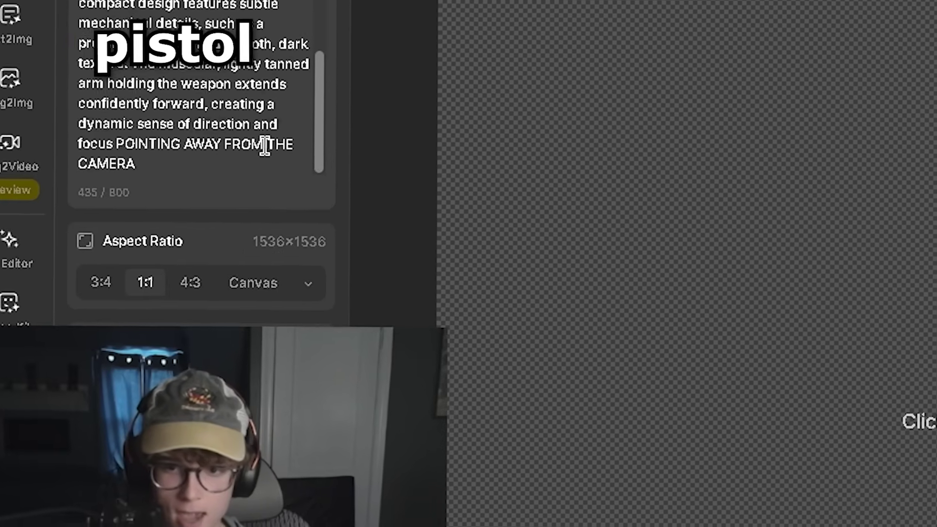
pyautogui.moveTo(130, 212); pyautogui.dragTo(96, 213)
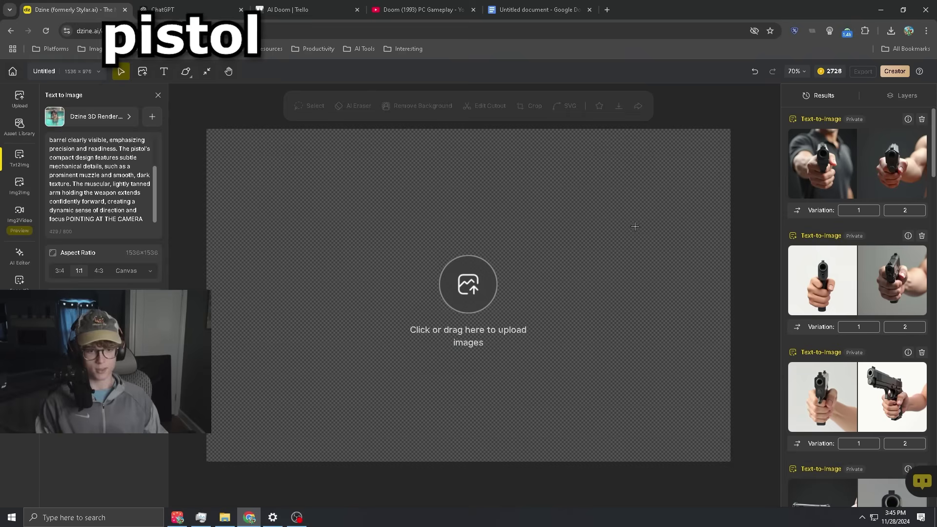
pyautogui.moveTo(143, 226); pyautogui.dragTo(96, 235)
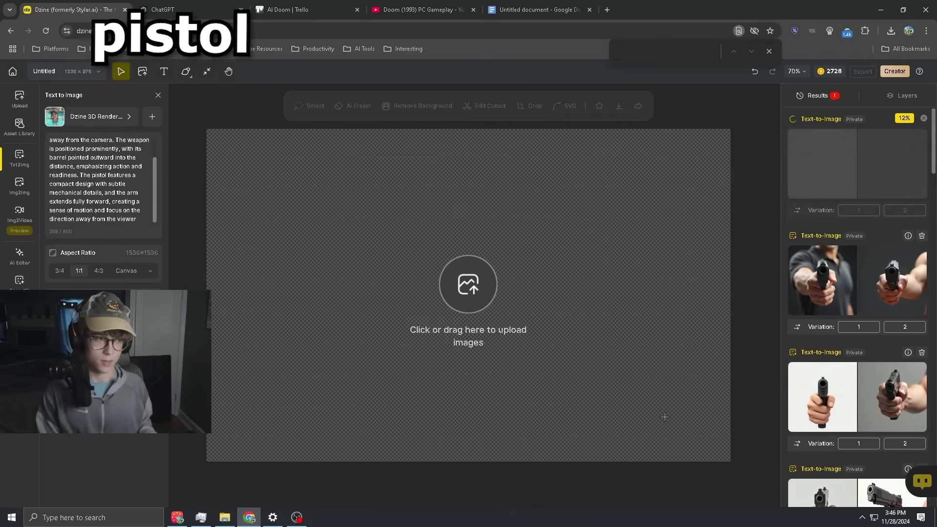
pyautogui.moveTo(815, 187)
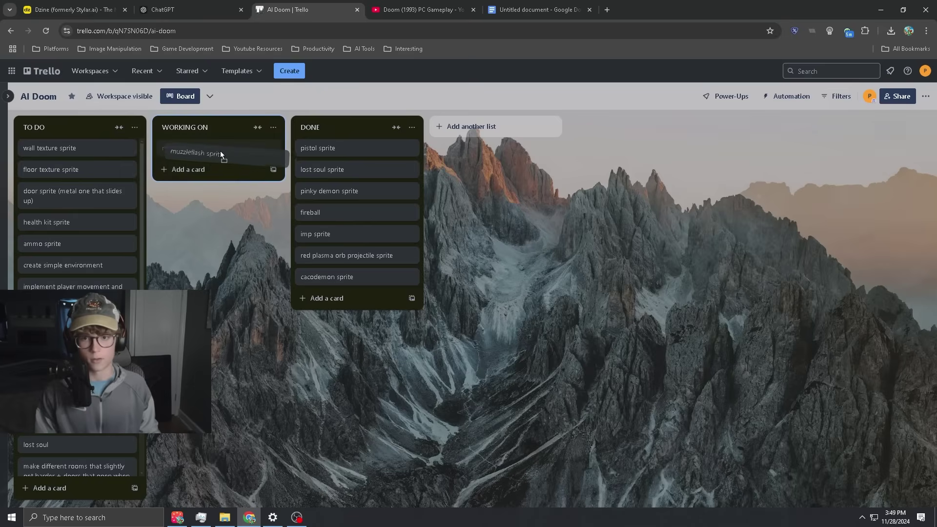
# Start the wall and floor texture cards, choose Dzine Realistic v2, then move the door card to WORKING ON.
pyautogui.moveTo(221, 151); pyautogui.dragTo(217, 149)
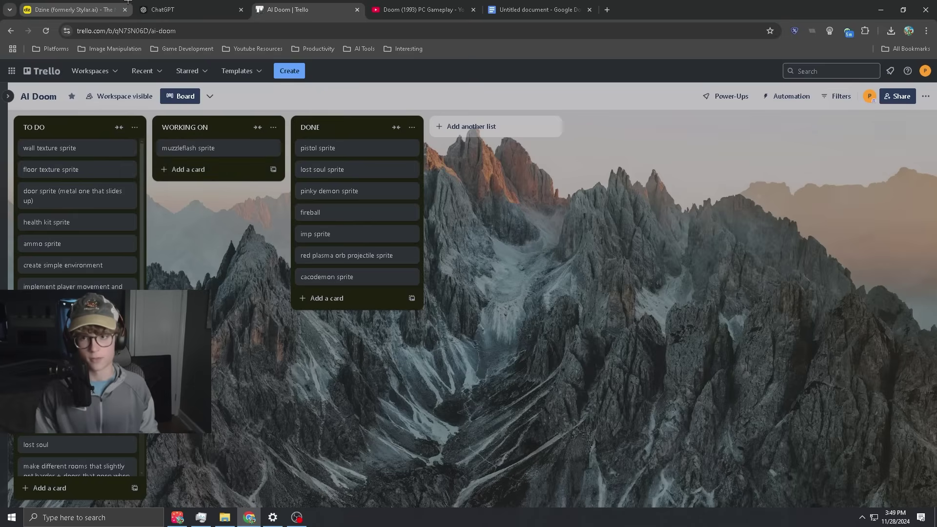
pyautogui.moveTo(122, 149); pyautogui.dragTo(219, 171)
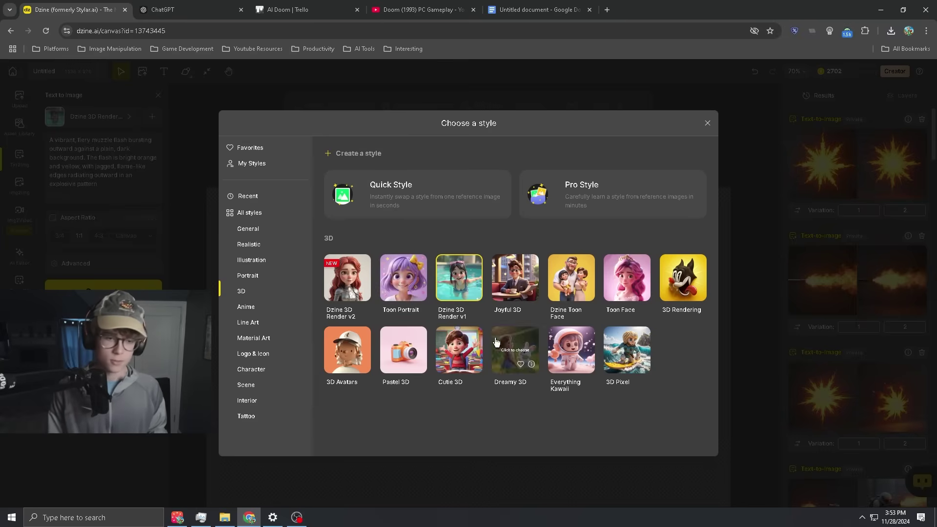
pyautogui.click(262, 245)
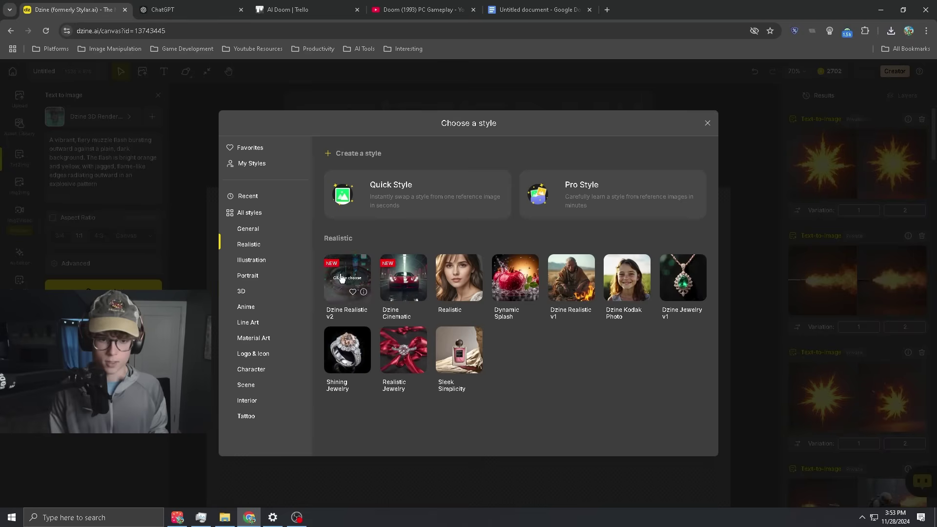
pyautogui.click(354, 272)
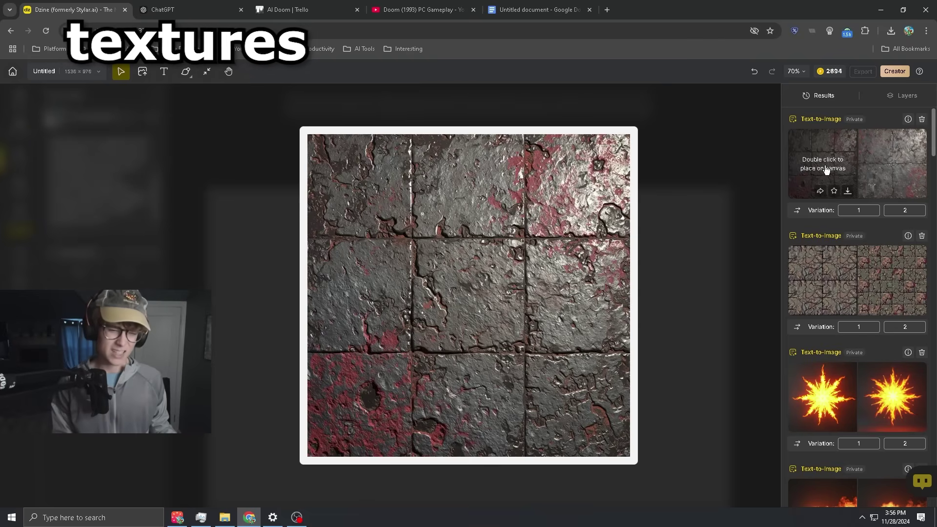
pyautogui.hotkey('ctrl', 'Tab')
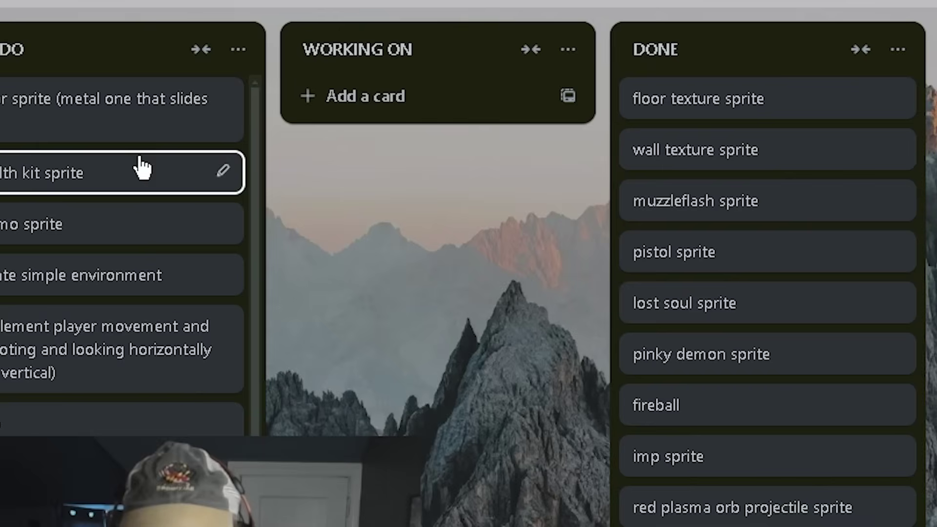
pyautogui.moveTo(136, 98); pyautogui.dragTo(425, 87)
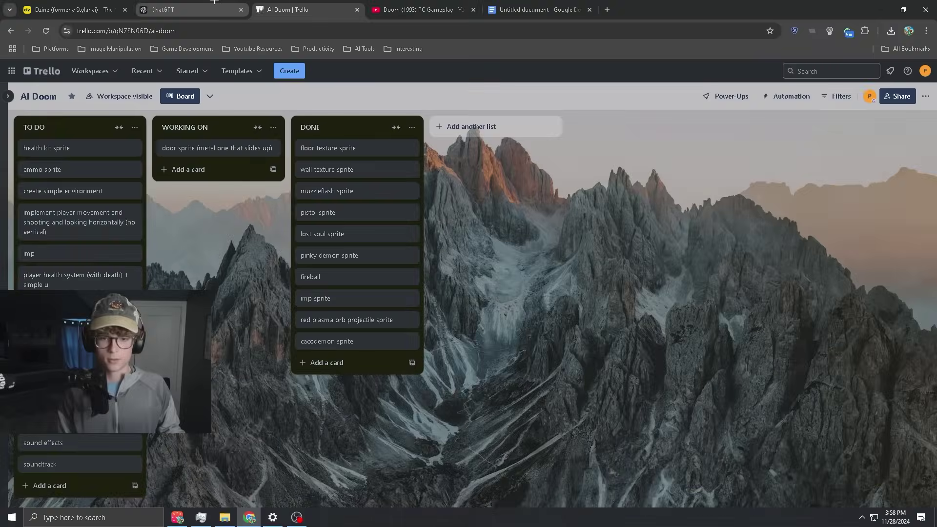
# Generate the blood-spattered metal med kit with a red cross from the ChatGPT prompt.
pyautogui.click(190, 10)
pyautogui.click(383, 443)
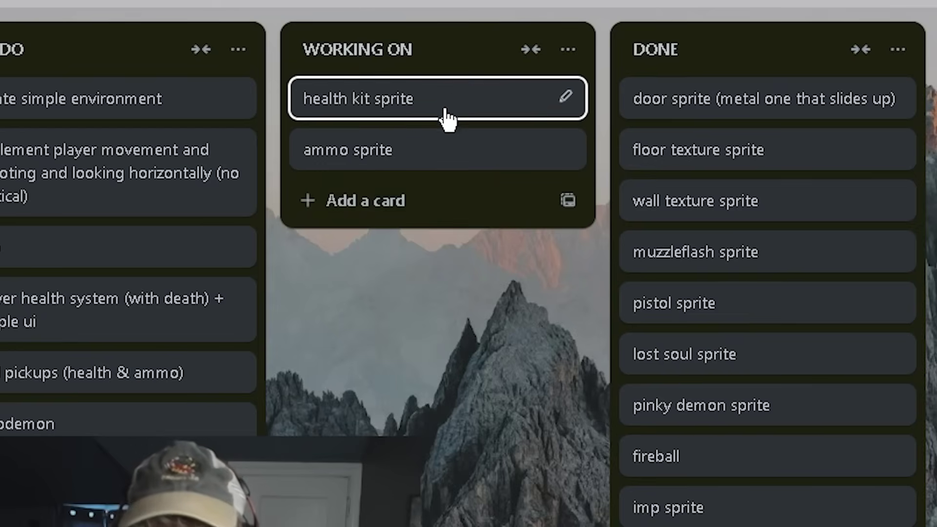
pyautogui.moveTo(443, 110)
pyautogui.mouseDown()
pyautogui.moveTo(485, 117)
pyautogui.moveTo(467, 122)
pyautogui.mouseUp()
pyautogui.moveTo(441, 154); pyautogui.dragTo(456, 146)
pyautogui.click(202, 6)
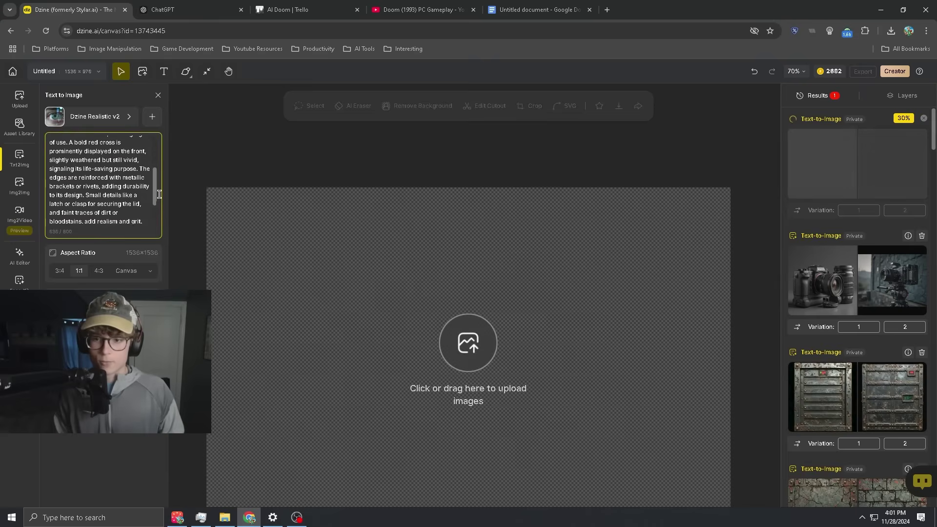
pyautogui.scroll(3, 156, 224)
pyautogui.scroll(-6, 156, 225)
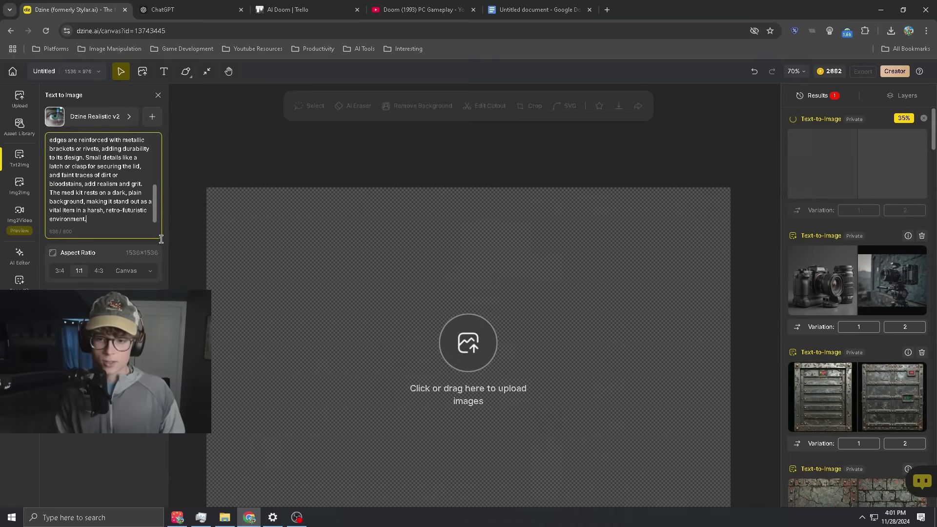
# Download the med kit render, then the ammo crate with bullets render.
pyautogui.scroll(5, 156, 195)
pyautogui.scroll(-5, 156, 195)
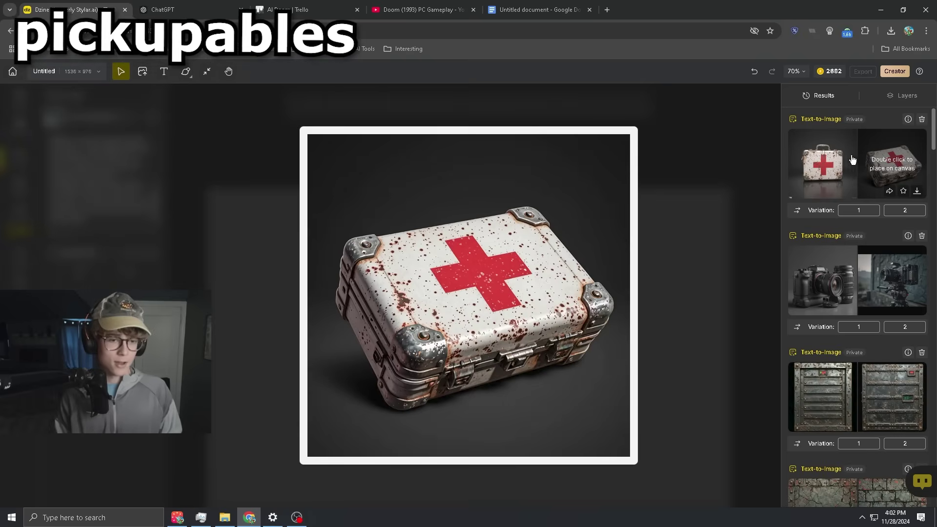
pyautogui.click(848, 191)
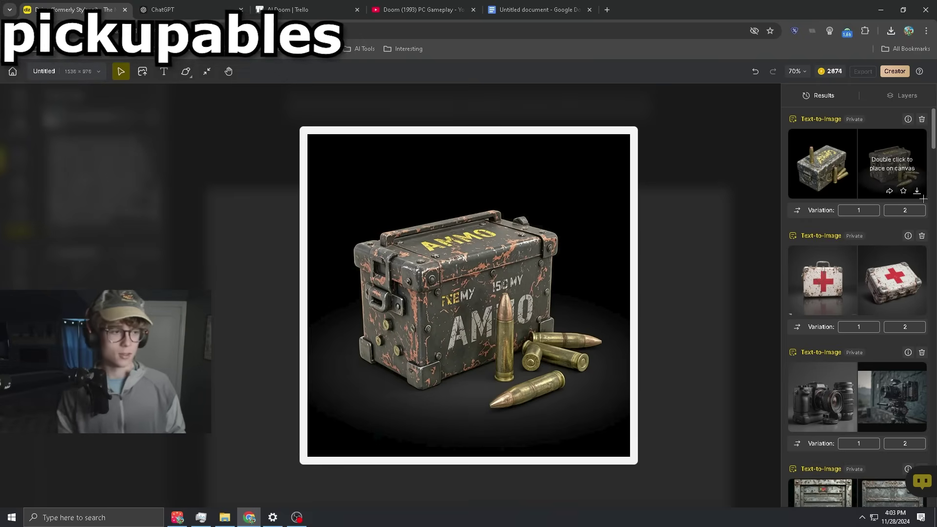
pyautogui.click(917, 191)
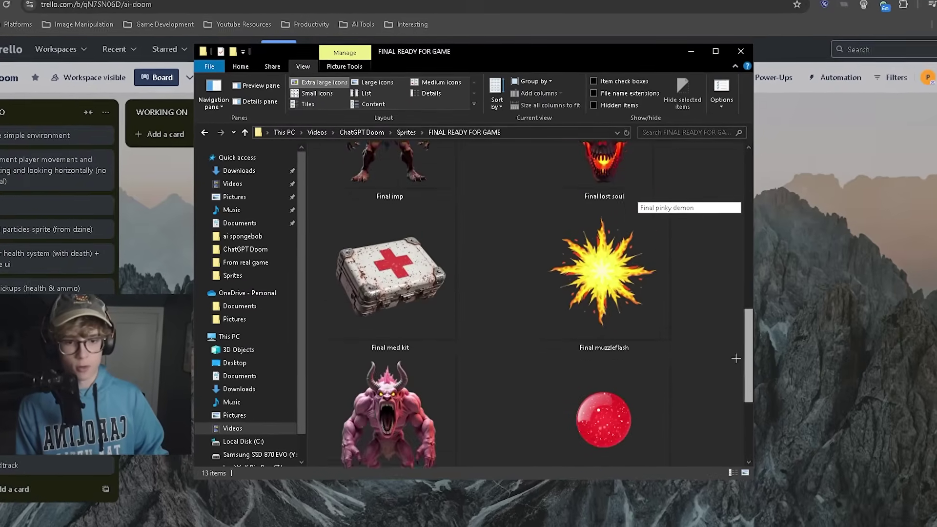
# Scroll through the FINAL READY FOR GAME sprites, including the med kit, in Extra large icons view.
pyautogui.scroll(-3, 747, 362)
pyautogui.scroll(3, 747, 362)
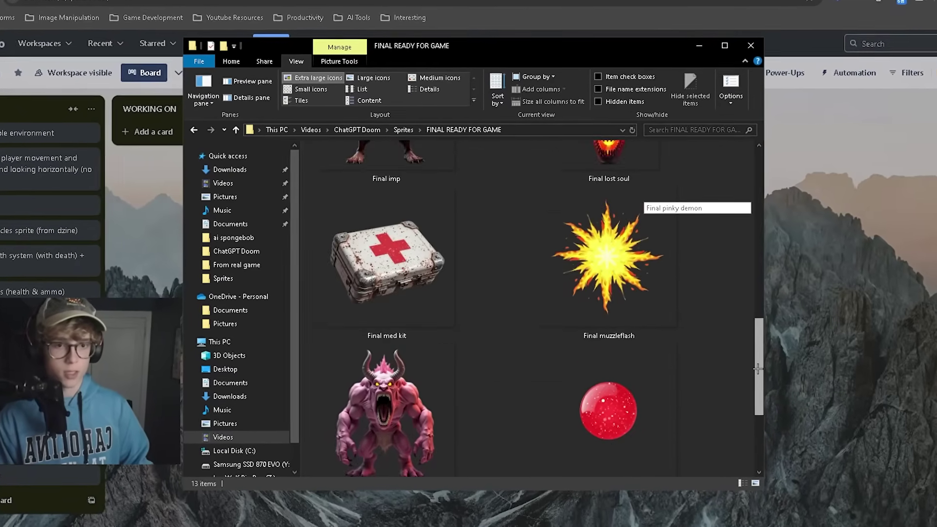
pyautogui.scroll(1, 757, 368)
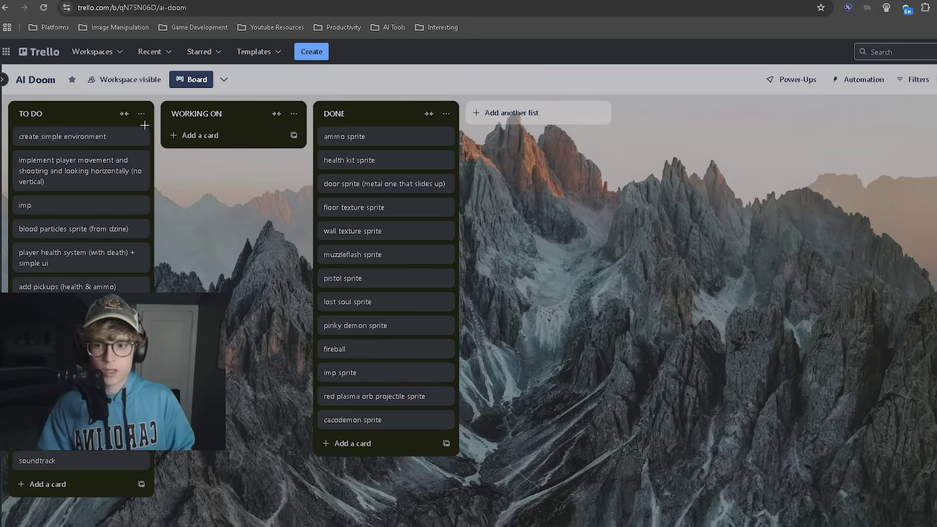
# Mark simple scene done, start environment and player movement tasks, and place Final fps pistol in the Scene.
pyautogui.moveTo(69, 138); pyautogui.dragTo(218, 157)
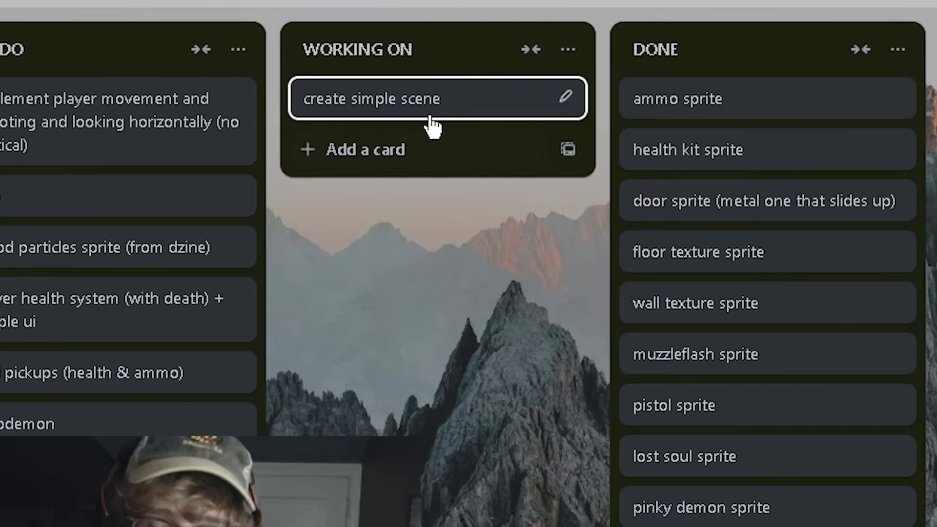
pyautogui.moveTo(233, 148); pyautogui.dragTo(367, 144)
pyautogui.moveTo(121, 147); pyautogui.dragTo(131, 147)
pyautogui.moveTo(218, 134); pyautogui.dragTo(370, 113)
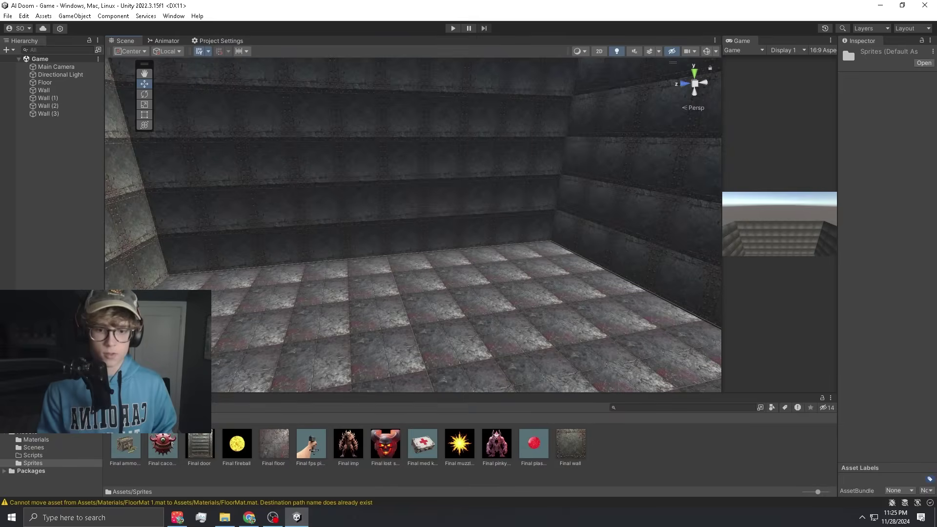
pyautogui.moveTo(409, 320); pyautogui.dragTo(462, 330)
# Raise the pistol sprite above the floor and centre it in the Scene view.
pyautogui.scroll(10, 462, 329)
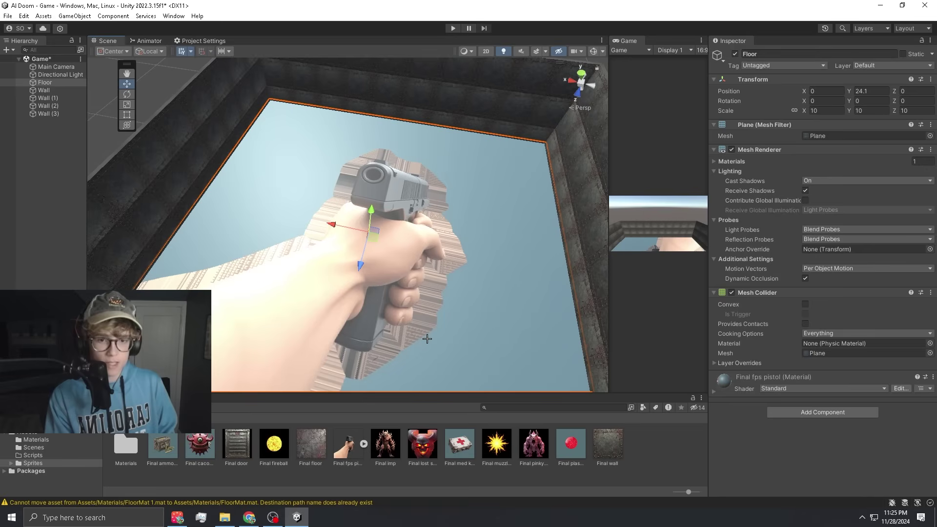
pyautogui.moveTo(426, 339); pyautogui.dragTo(473, 260)
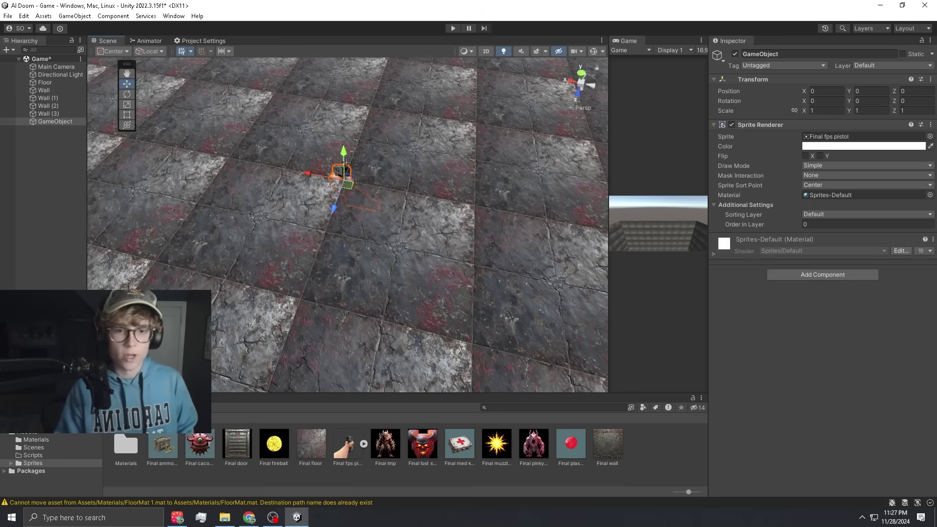
pyautogui.moveTo(344, 152); pyautogui.dragTo(335, 91)
pyautogui.scroll(10, 334, 98)
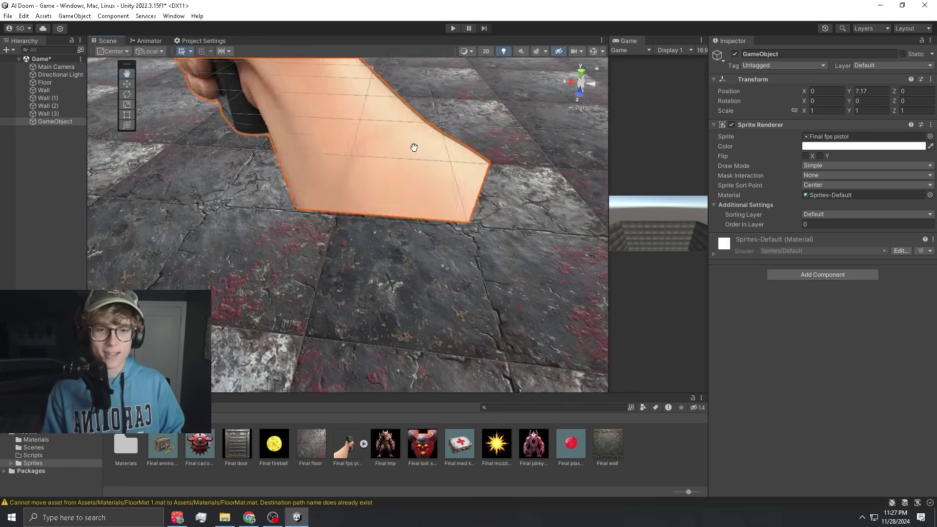
pyautogui.scroll(-10, 413, 147)
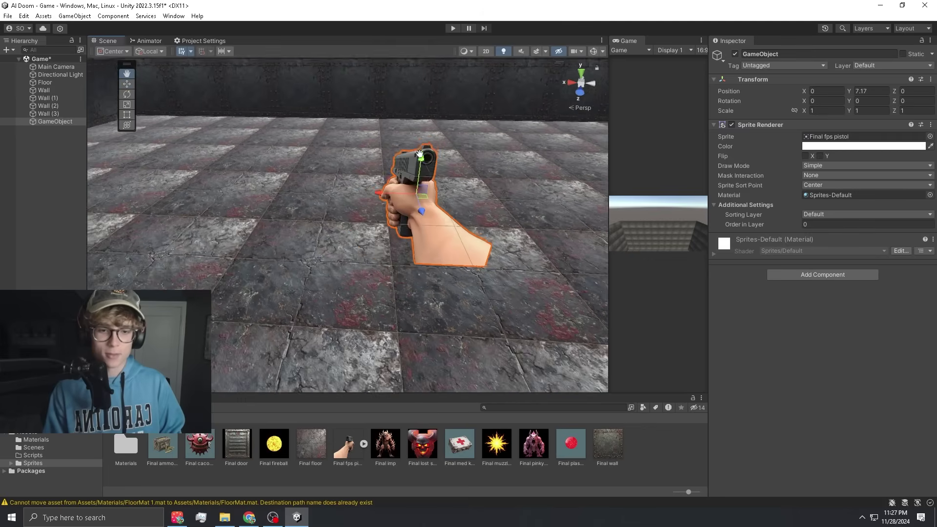
pyautogui.moveTo(393, 170); pyautogui.dragTo(439, 253)
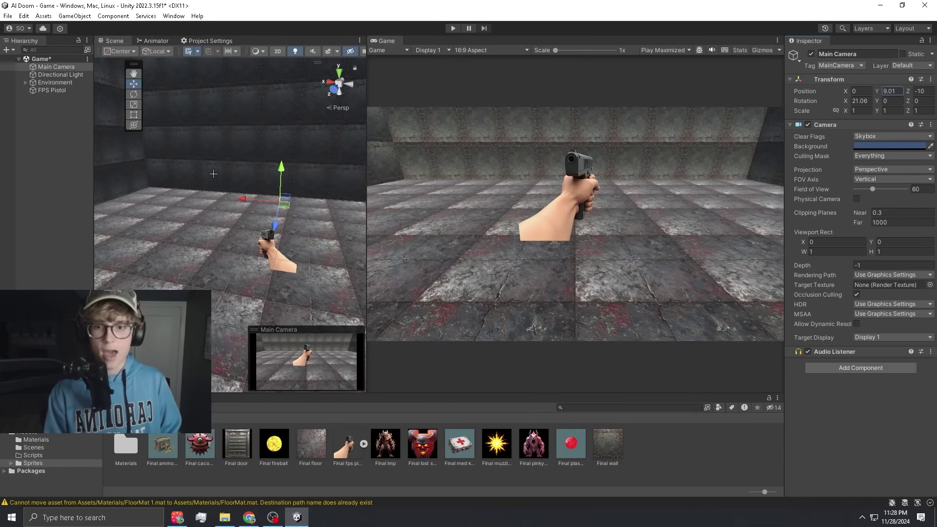
# Parent FPS Pistol to Main Camera, reset its position, angle and shrink it, then play.
pyautogui.moveTo(57, 92); pyautogui.dragTo(56, 67)
pyautogui.rightClick(829, 79)
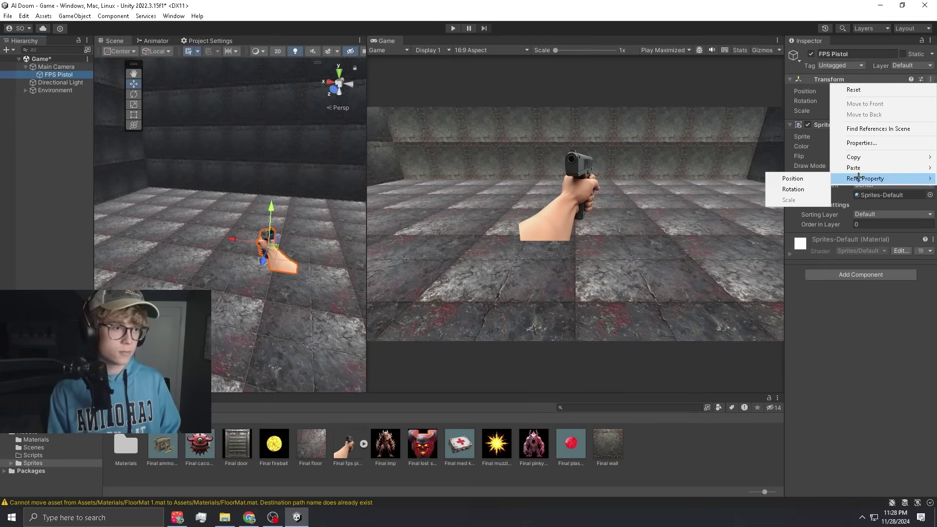
pyautogui.click(796, 178)
pyautogui.moveTo(330, 193); pyautogui.dragTo(314, 251)
pyautogui.click(453, 27)
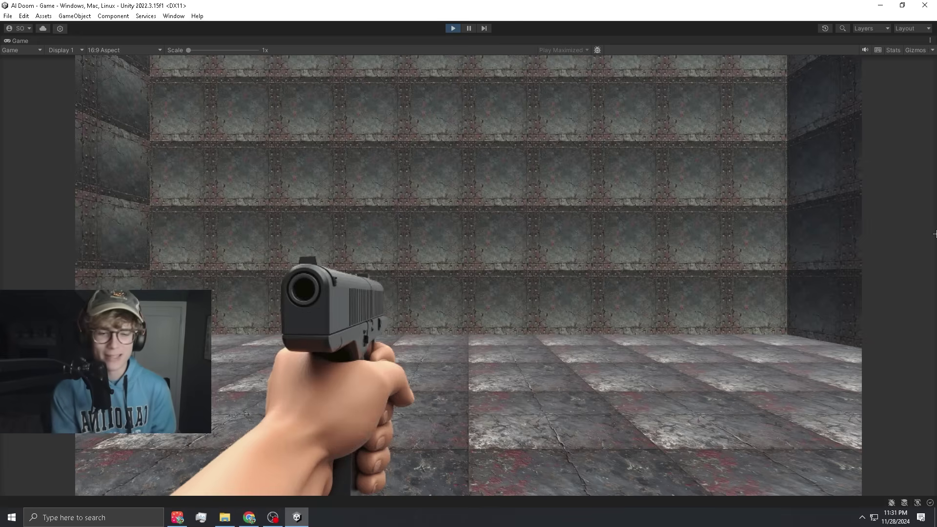
# Ask ChatGPT for a Doom-style FPS movement script.
pyautogui.click(255, 516)
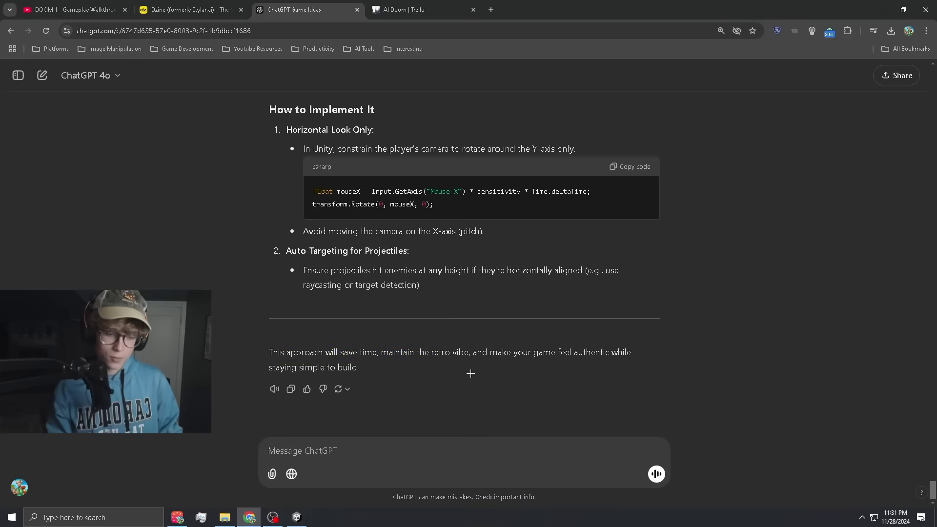
pyautogui.moveTo(363, 367); pyautogui.dragTo(464, 421)
pyautogui.scroll(-5, 486, 324)
pyautogui.click(486, 324)
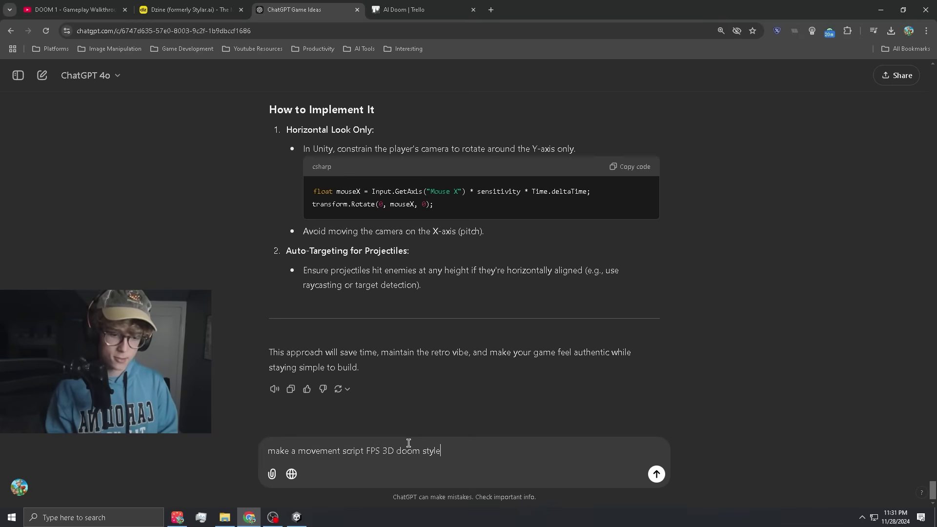
pyautogui.press('Return')
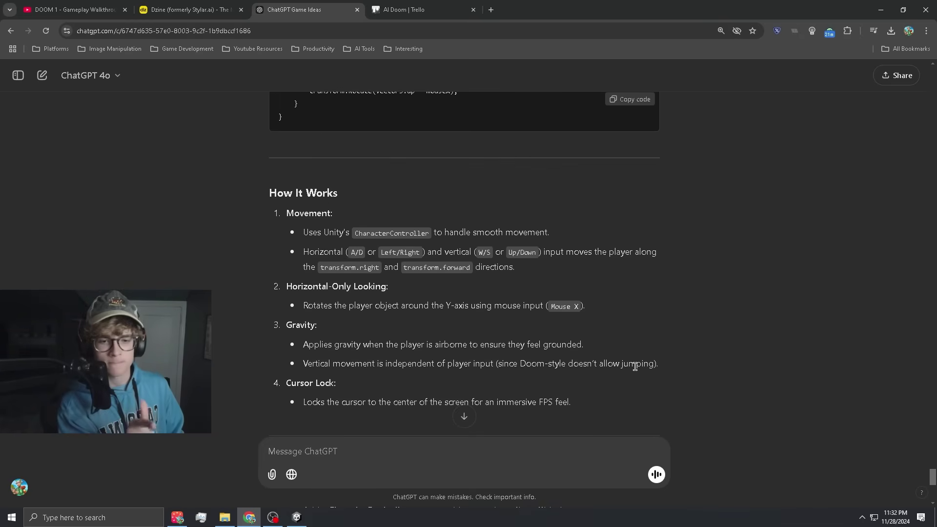
# Replace DoomStylePlayerController.cs's default text with ChatGPT's movement code.
pyautogui.scroll(15, 632, 371)
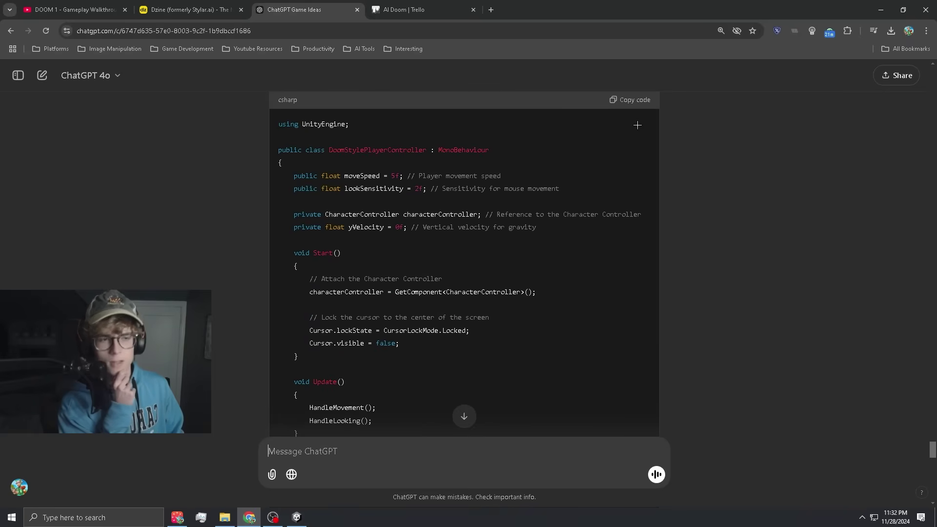
pyautogui.scroll(2, 642, 207)
pyautogui.click(320, 517)
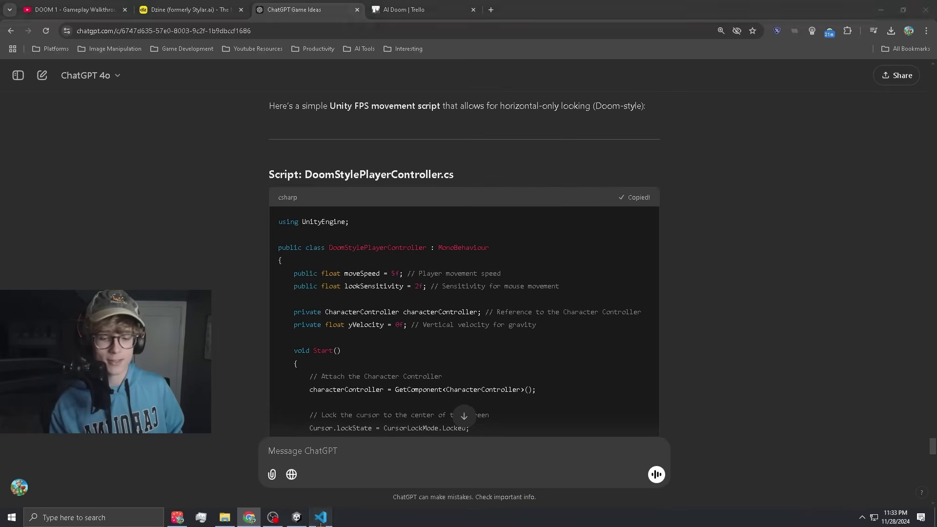
pyautogui.hotkey('ctrl', 'a')
pyautogui.hotkey('ctrl', 'v')
pyautogui.scroll(8, 220, 143)
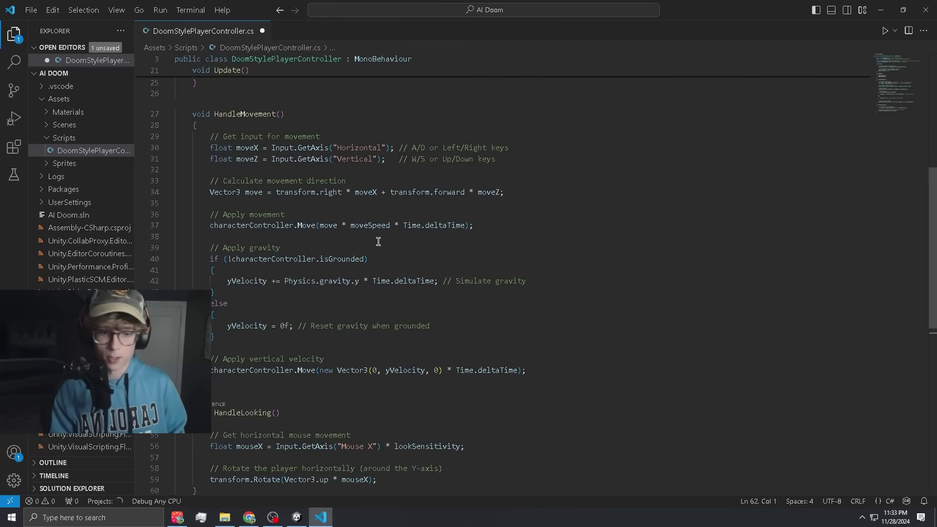
# Highlight the How to Use setup steps in ChatGPT's reply.
pyautogui.hotkey('alt', 'Tab')
pyautogui.moveTo(531, 145); pyautogui.dragTo(537, 320)
pyautogui.click(536, 342)
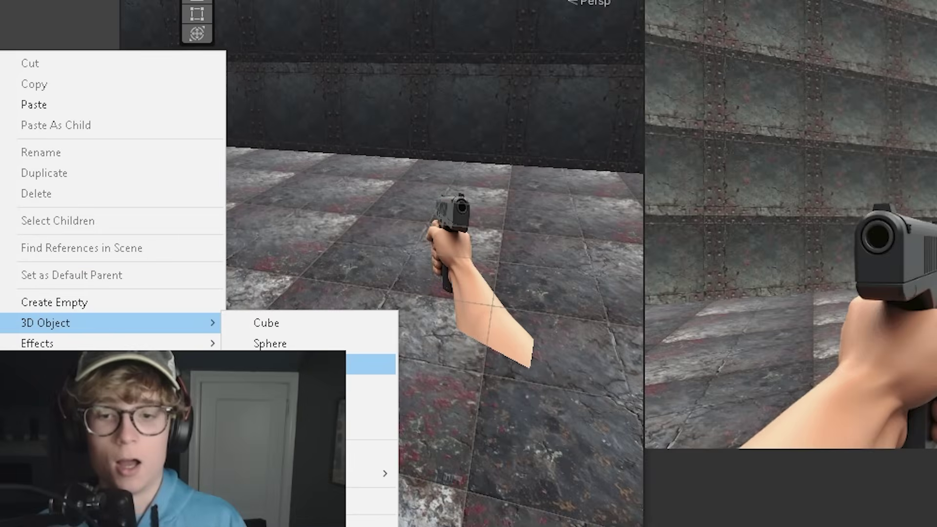
# Add a capsule object for the player and frame it in the Scene view.
pyautogui.click(172, 296)
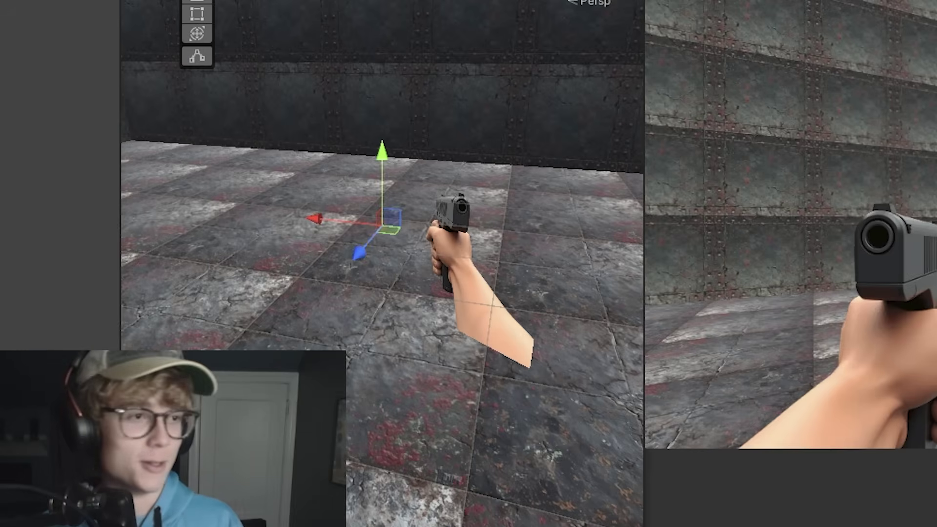
pyautogui.moveTo(399, 180); pyautogui.dragTo(453, 319)
pyautogui.press('f')
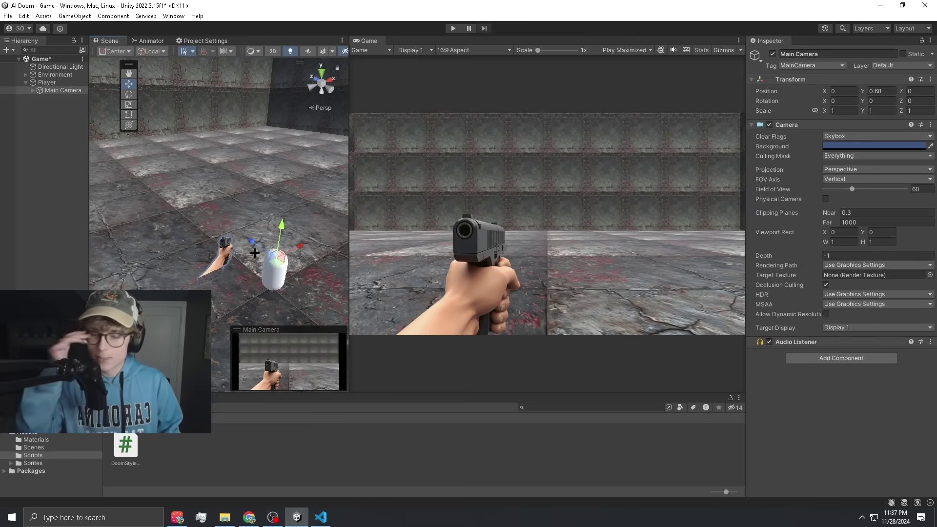
pyautogui.scroll(3, 254, 234)
pyautogui.scroll(-5, 247, 229)
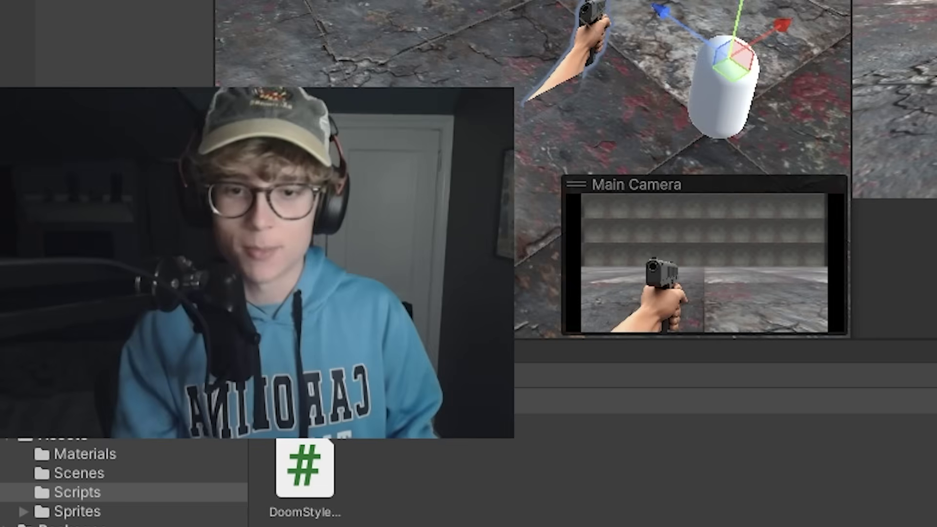
pyautogui.scroll(5, 247, 229)
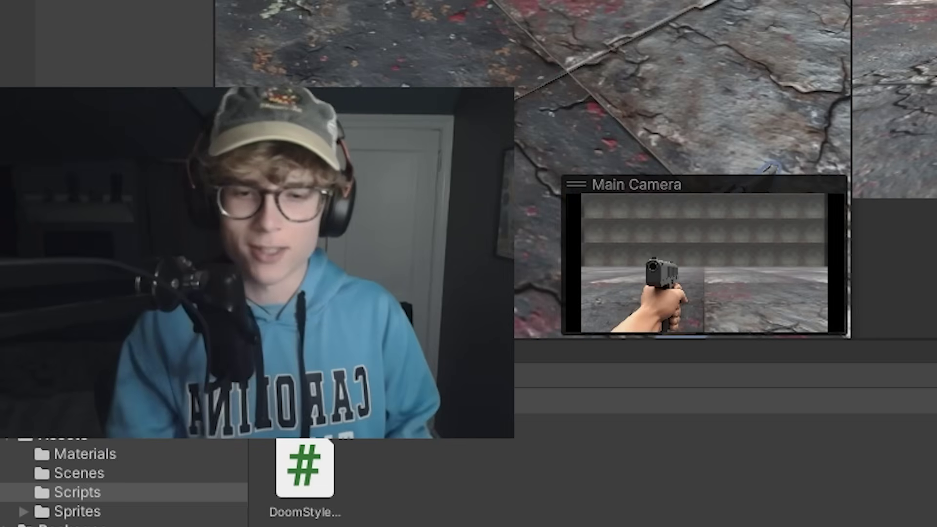
pyautogui.scroll(-5, 688, 29)
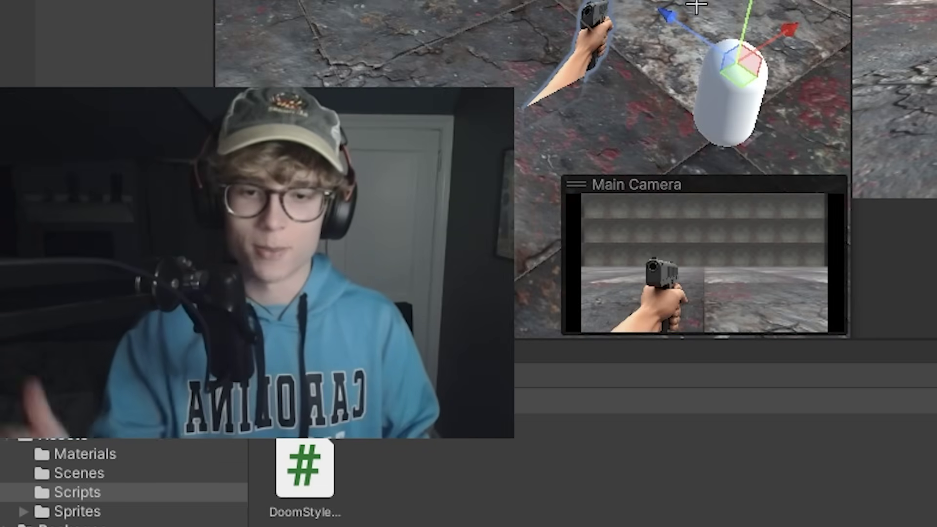
pyautogui.scroll(5, 687, 29)
pyautogui.scroll(-5, 681, 24)
pyautogui.scroll(5, 677, 6)
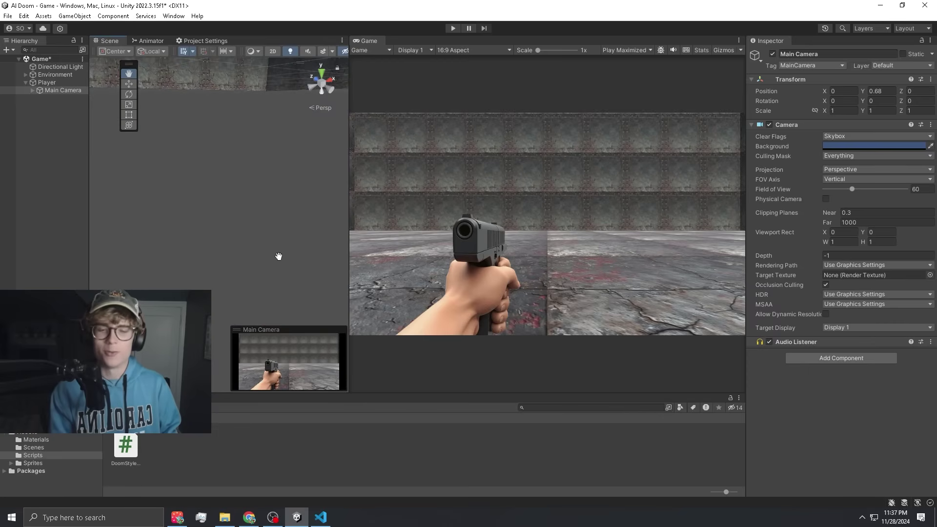
pyautogui.scroll(-5, 279, 256)
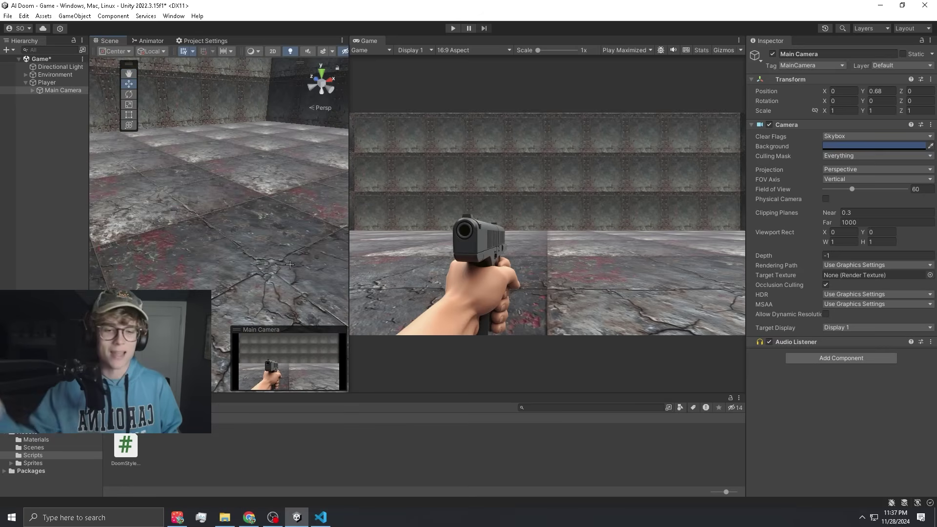
# Test movement in Play mode and give the Player a Character Controller component.
pyautogui.press('w')
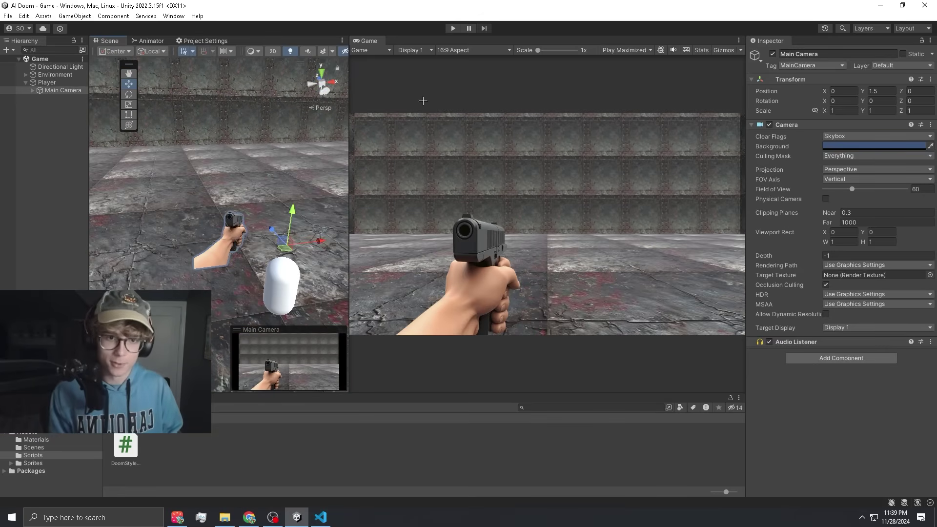
pyautogui.hotkey('ctrl', 'p')
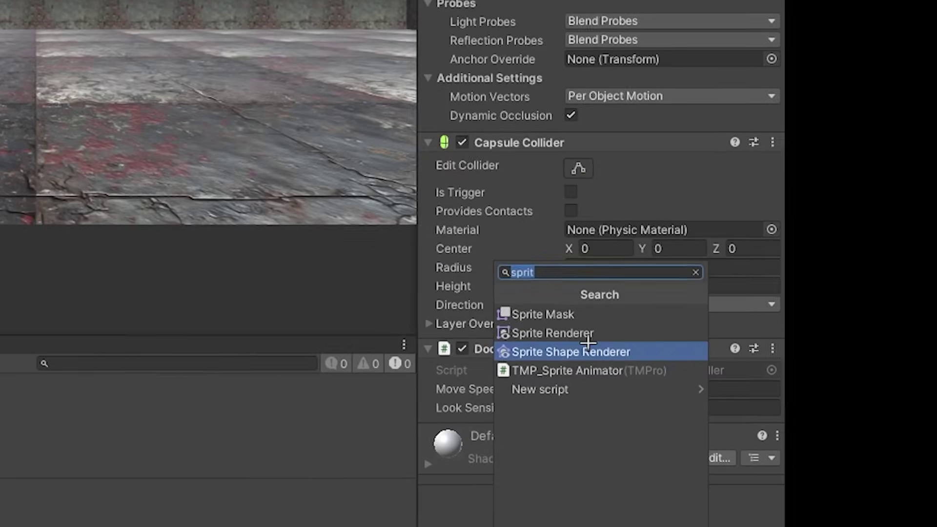
pyautogui.press('BackSpace')
pyautogui.press('BackSpace')
pyautogui.press('BackSpace')
pyautogui.press('BackSpace')
pyautogui.press('BackSpace')
pyautogui.write('Chatr')
pyautogui.press('BackSpace')
pyautogui.press('BackSpace')
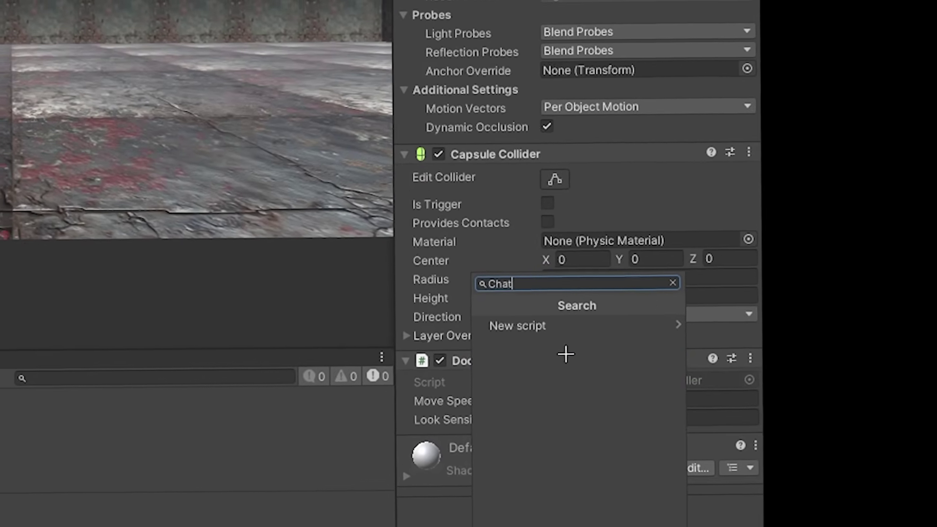
pyautogui.write('r')
pyautogui.click(446, 28)
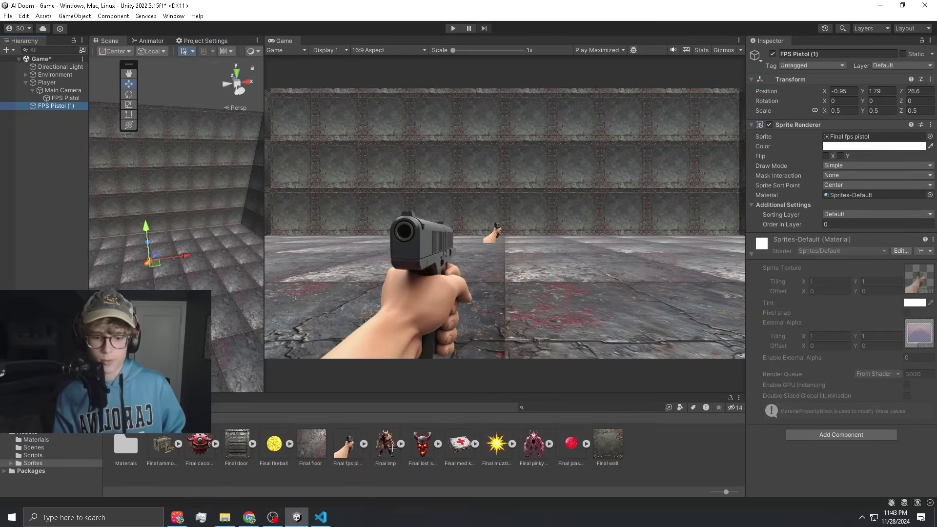
# Set the pistol copy's sprite to Final imp, frame it, and widen the Scene view.
pyautogui.moveTo(844, 217); pyautogui.dragTo(848, 136)
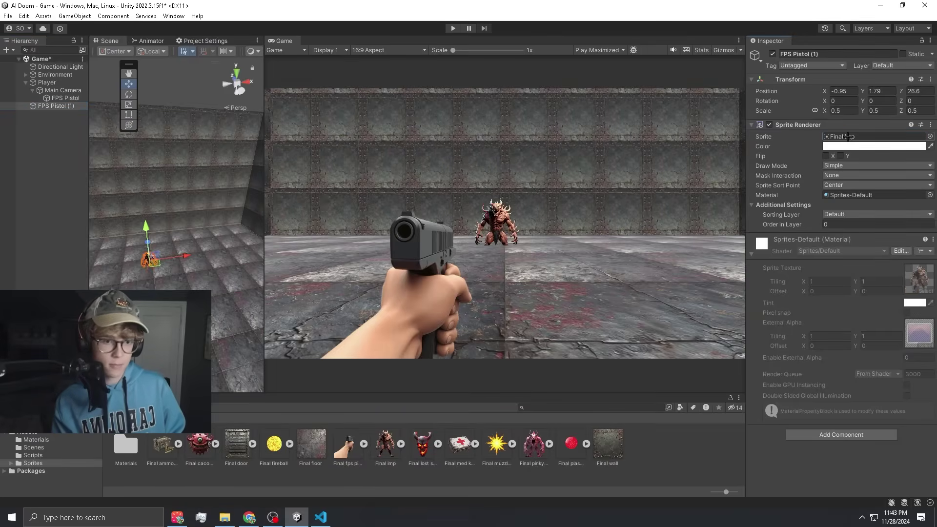
pyautogui.press('f')
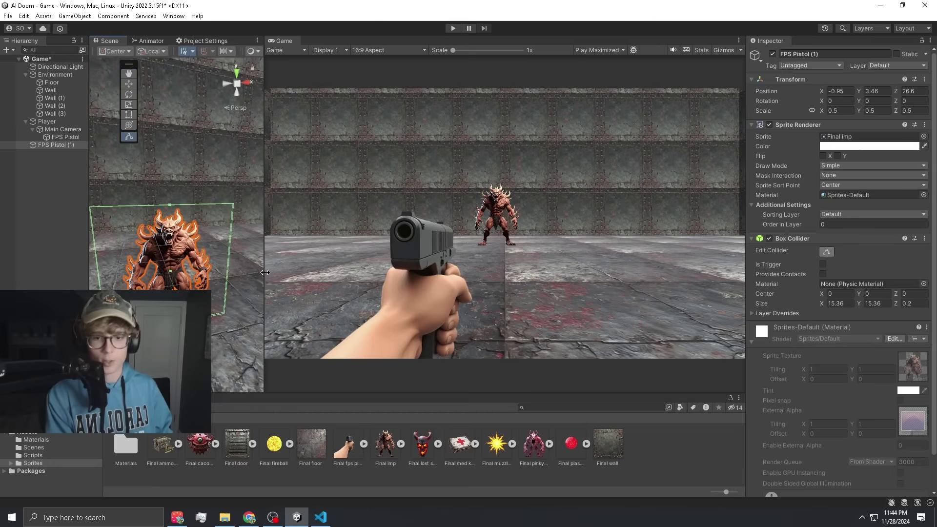
pyautogui.moveTo(265, 272); pyautogui.dragTo(477, 272)
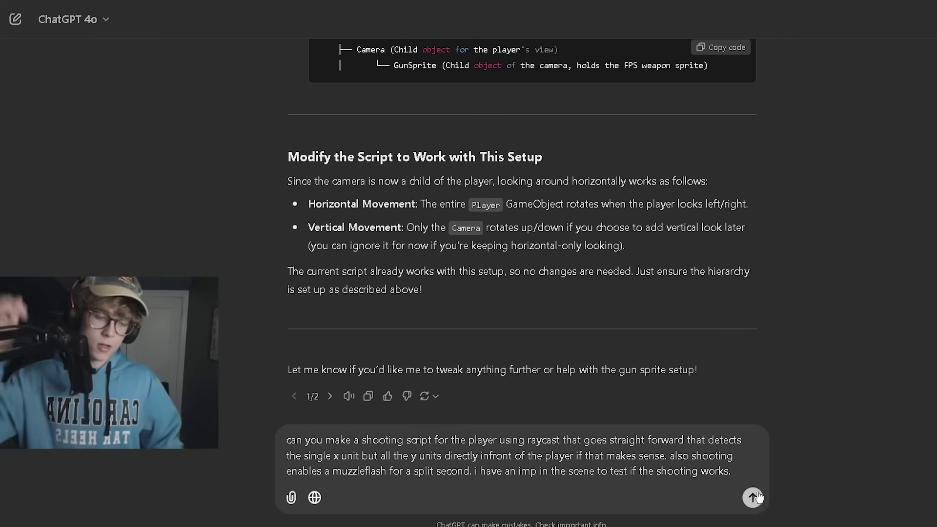
# Send the raycast shooting request and review the PlayerShooting, EnemyHealth and setup instructions.
pyautogui.click(655, 473)
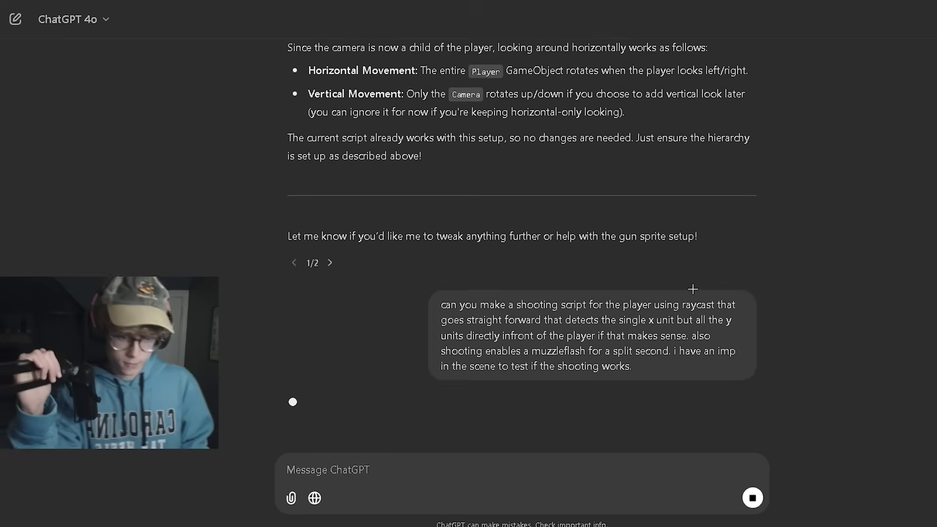
pyautogui.scroll(10, 589, 303)
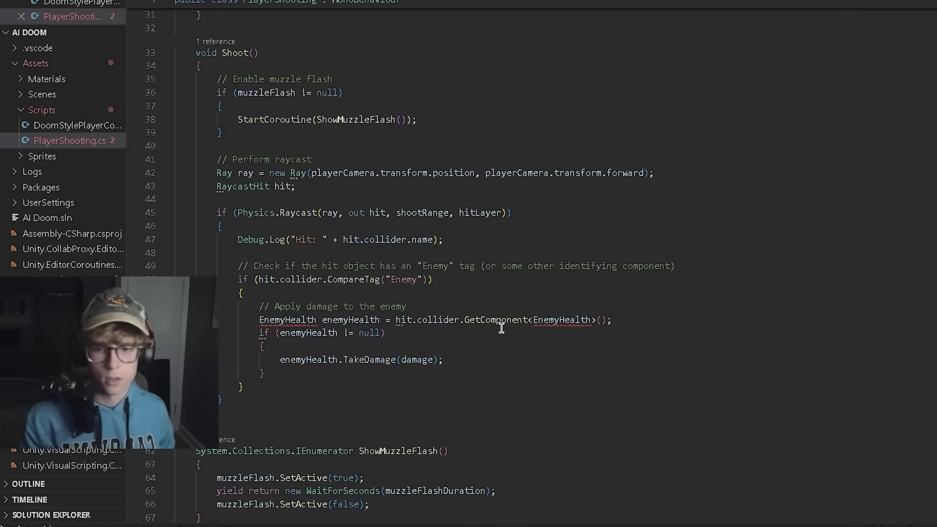
pyautogui.scroll(1, 501, 328)
pyautogui.moveTo(561, 347)
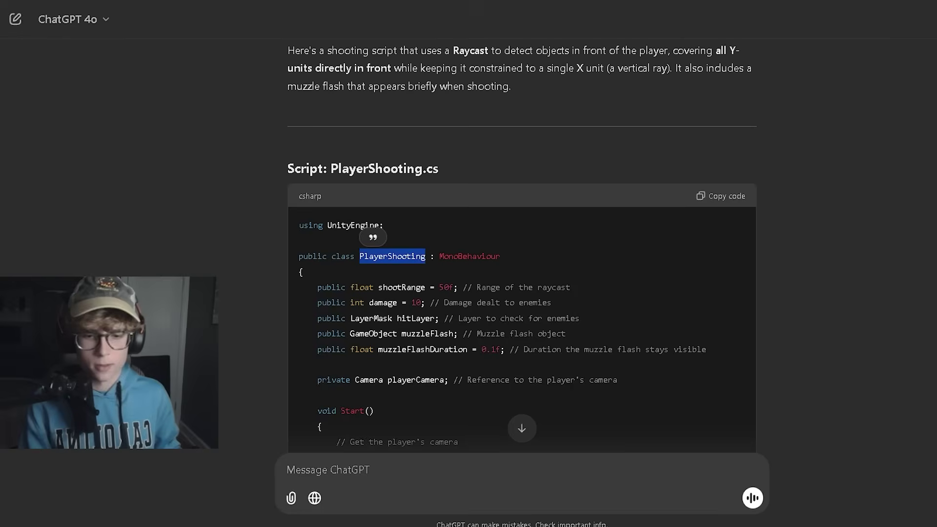
pyautogui.scroll(-15, 411, 310)
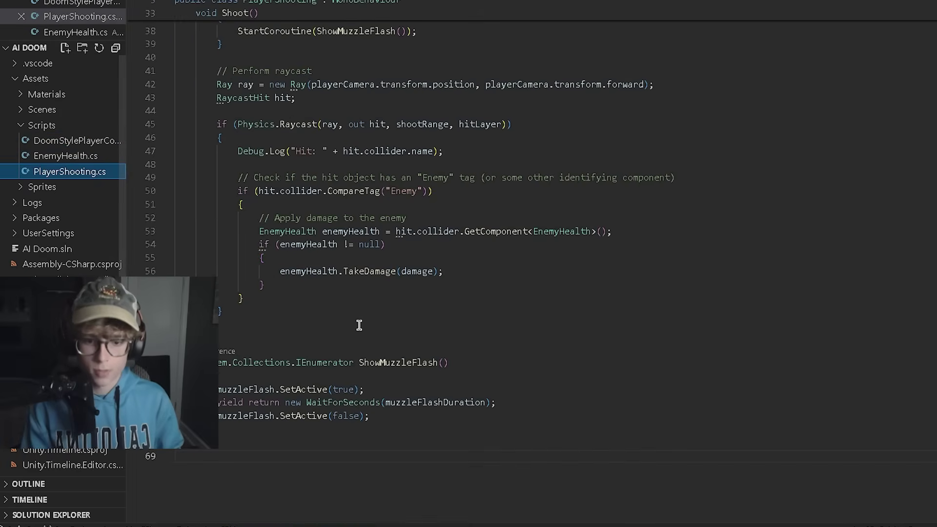
pyautogui.scroll(5, 378, 320)
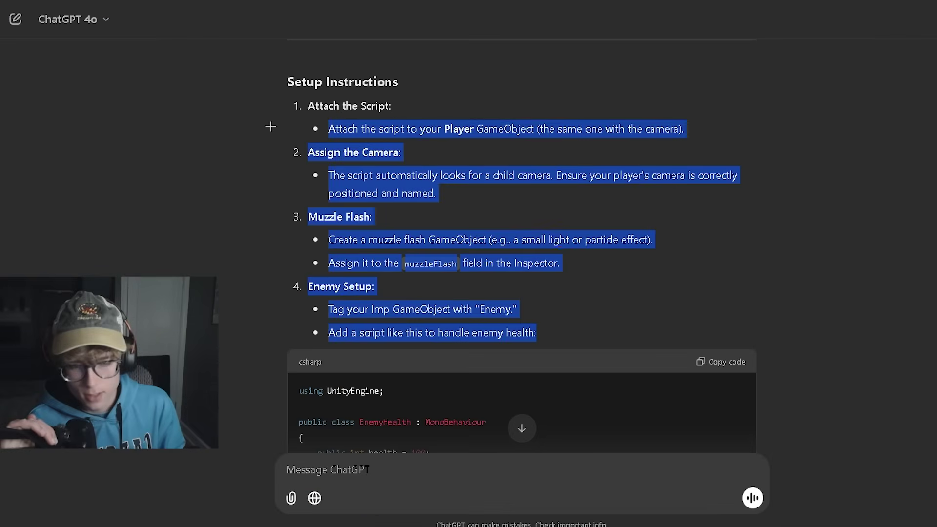
pyautogui.scroll(4, 434, 278)
pyautogui.scroll(3, 434, 279)
pyautogui.moveTo(288, 182); pyautogui.dragTo(630, 292)
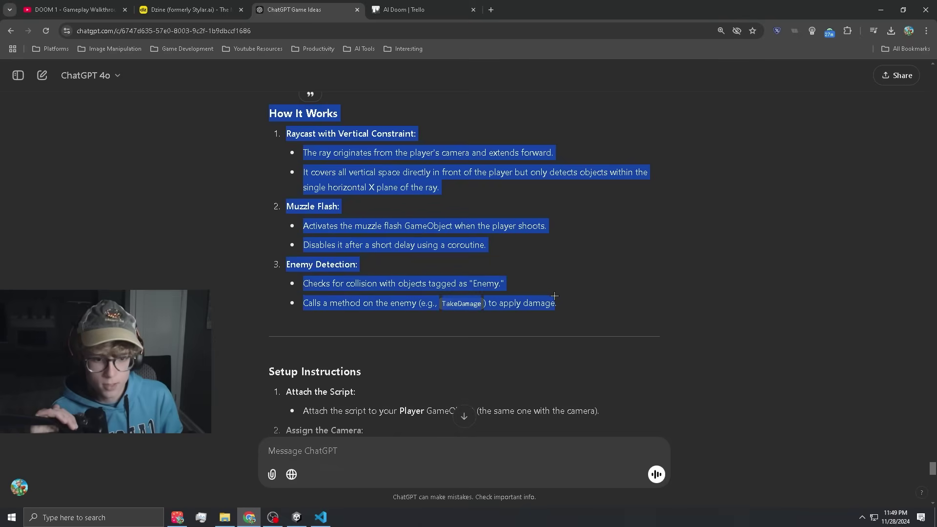
pyautogui.scroll(-3, 656, 304)
pyautogui.moveTo(277, 234); pyautogui.dragTo(550, 419)
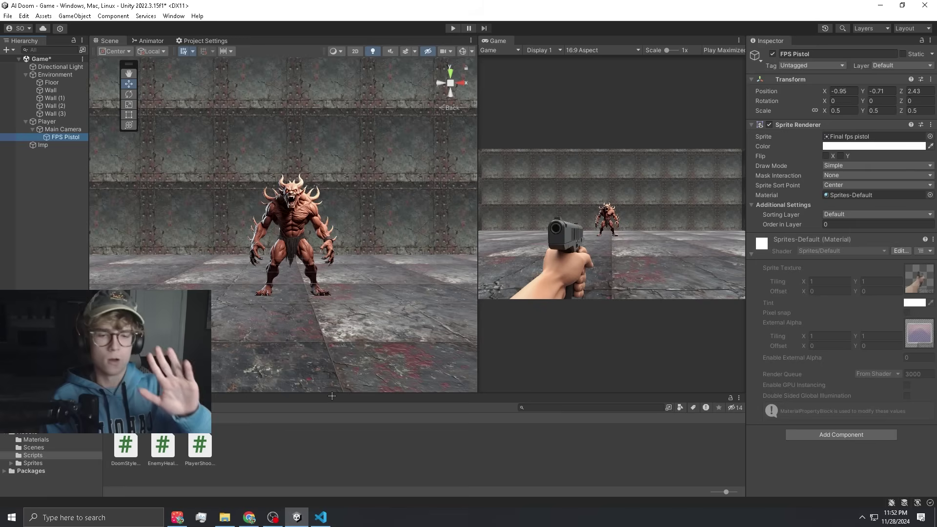
# Shrink the muzzle flash sprite under the pistol and disable it until firing.
pyautogui.click(234, 422)
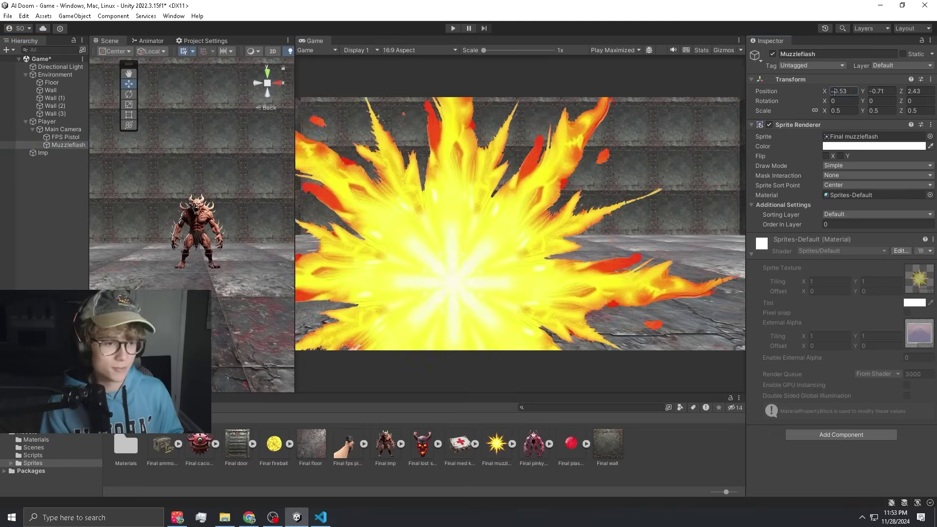
pyautogui.moveTo(824, 110); pyautogui.dragTo(824, 107)
pyautogui.click(772, 53)
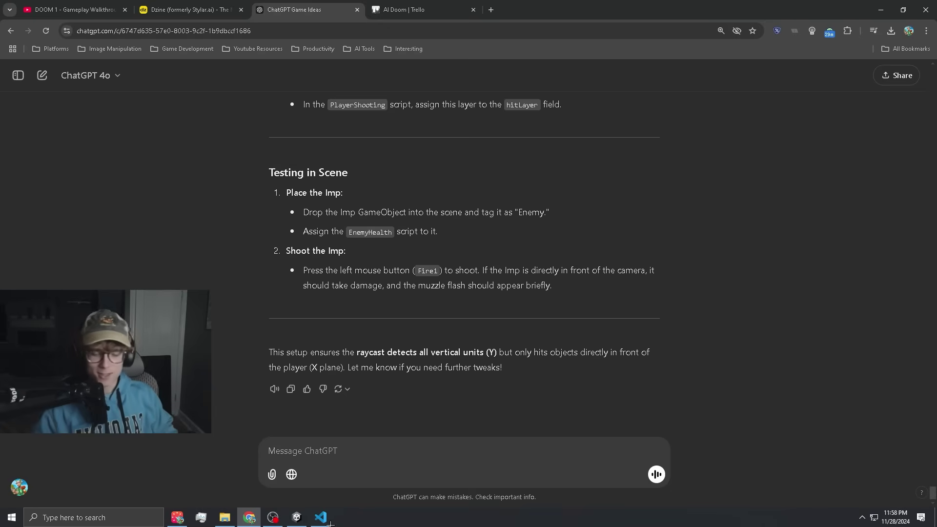
# Play the game, back away and shoot the imp twice.
pyautogui.click(296, 517)
pyautogui.click(451, 28)
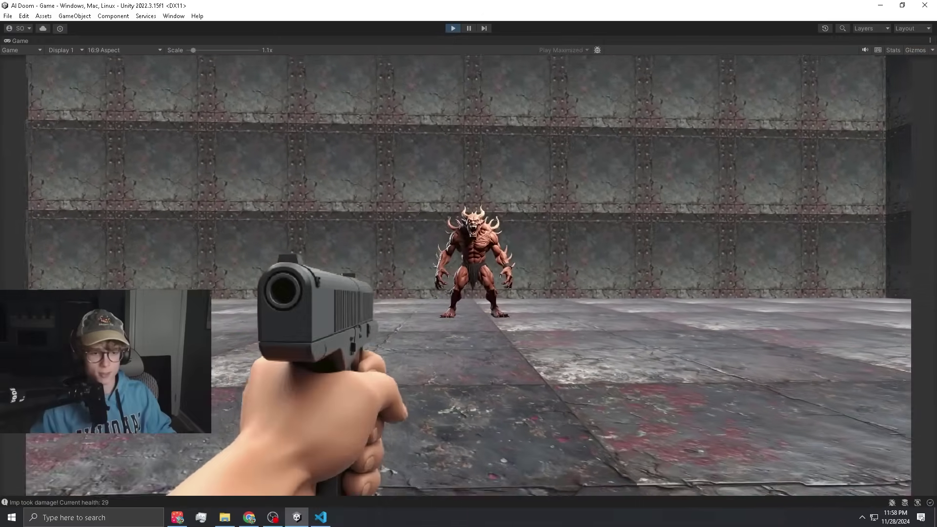
pyautogui.press('s')
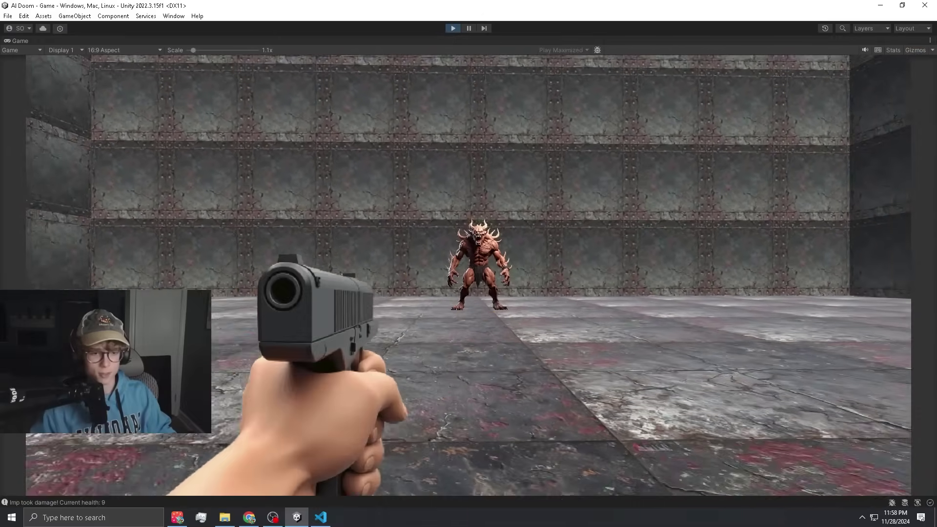
pyautogui.click(468, 275)
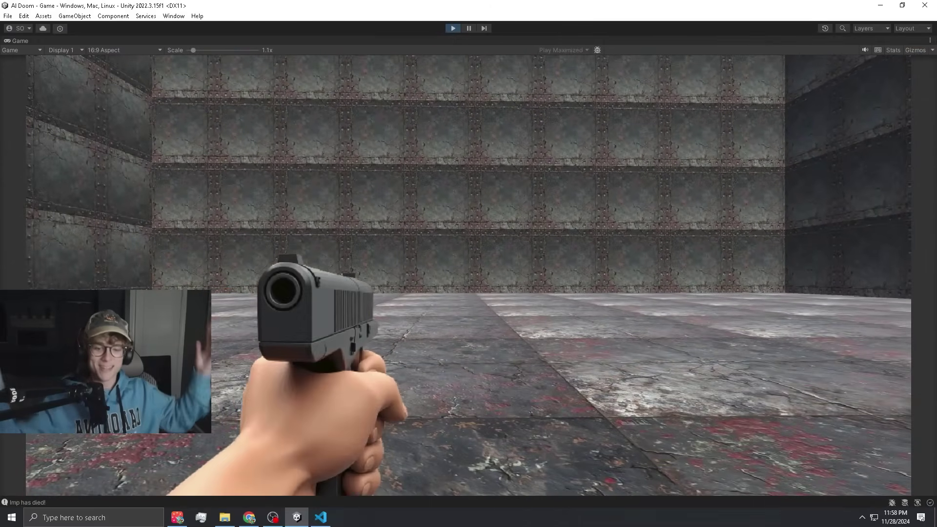
pyautogui.click(468, 275)
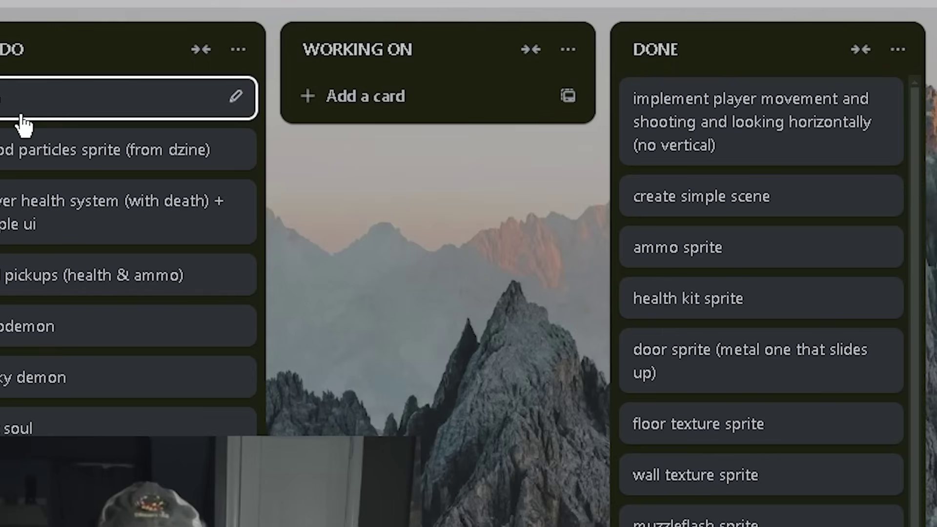
# Move the imp card to Working On and save ChatGPT's ImpAI fireball script.
pyautogui.moveTo(19, 125); pyautogui.dragTo(349, 90)
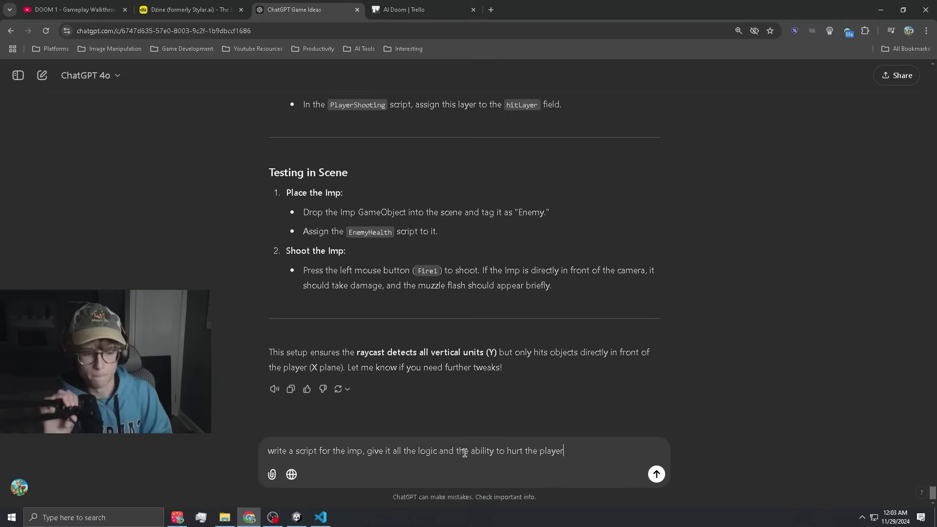
pyautogui.press('Return')
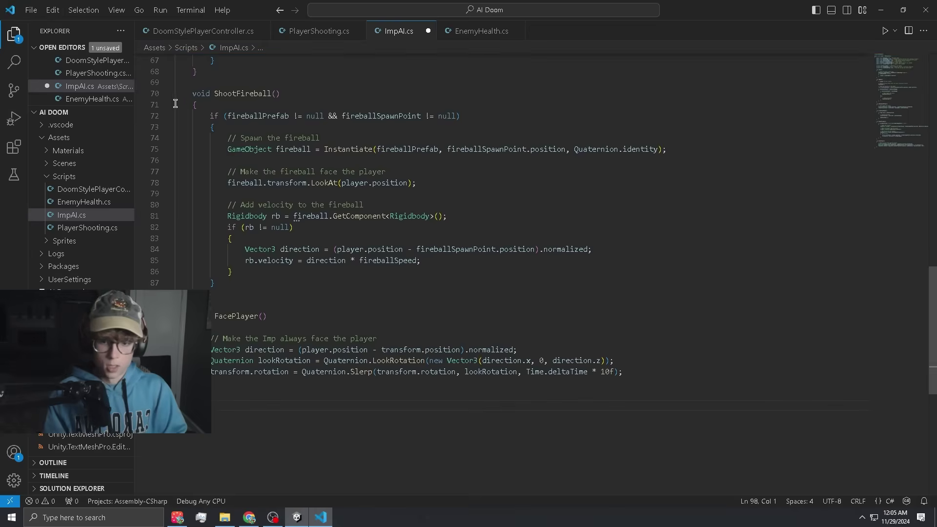
pyautogui.scroll(3, 917, 325)
pyautogui.scroll(15, 917, 325)
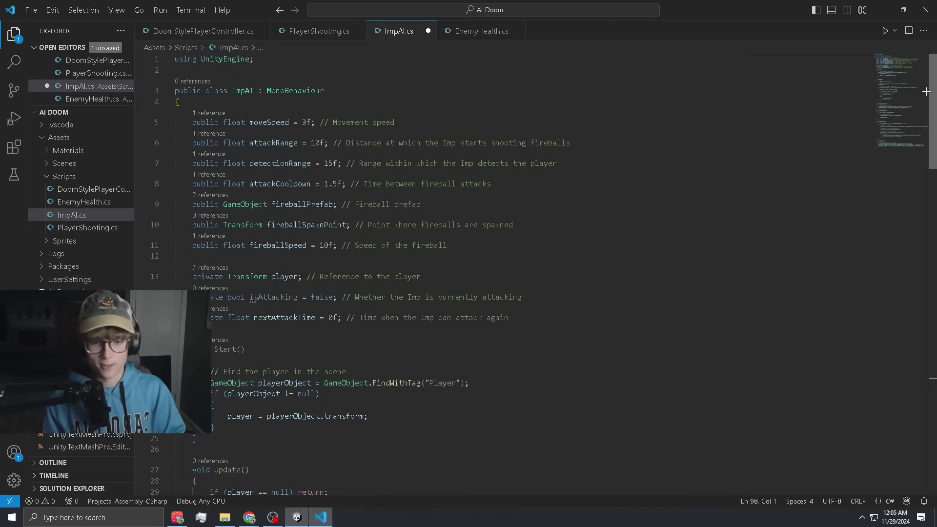
pyautogui.scroll(-15, 488, 292)
pyautogui.click(373, 417)
pyautogui.hotkey('ctrl', 's')
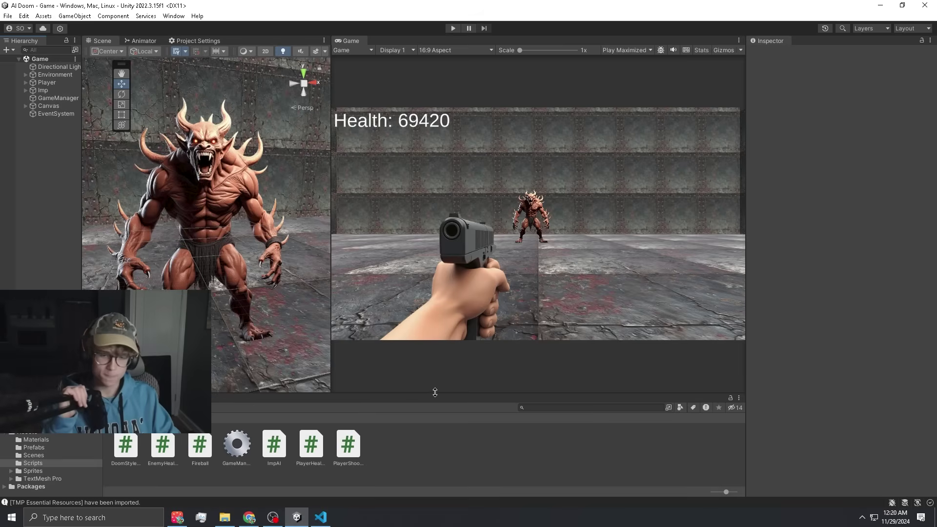
# Enlarge the scene and game views, then play-test the Health readout by walking backward.
pyautogui.moveTo(434, 391); pyautogui.dragTo(435, 402)
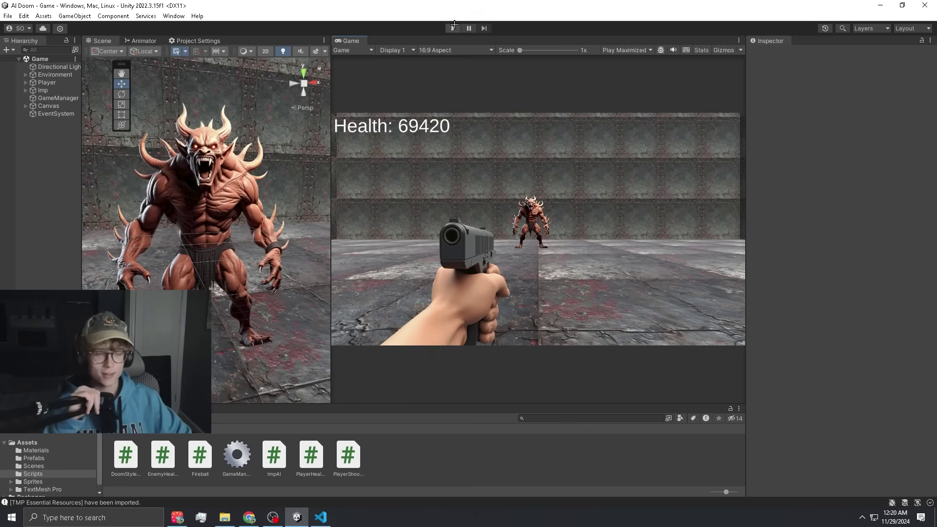
pyautogui.click(453, 27)
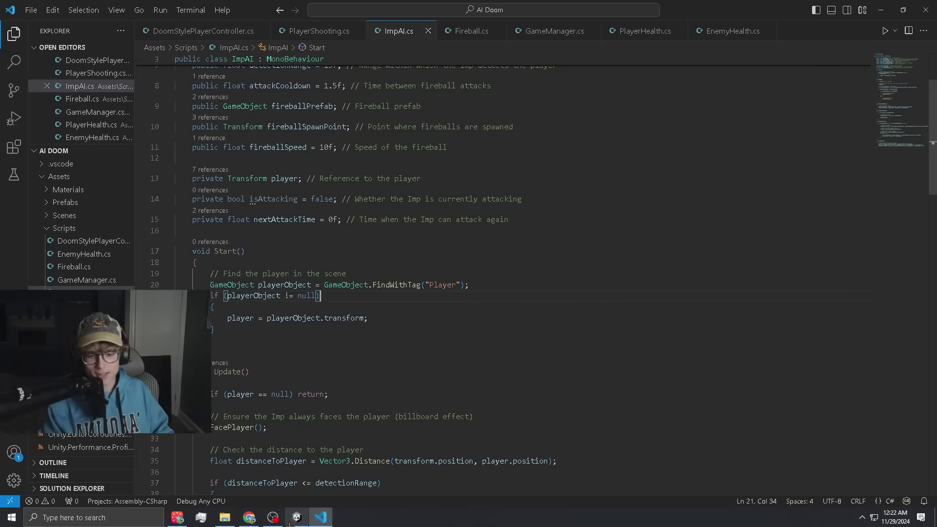
pyautogui.click(292, 520)
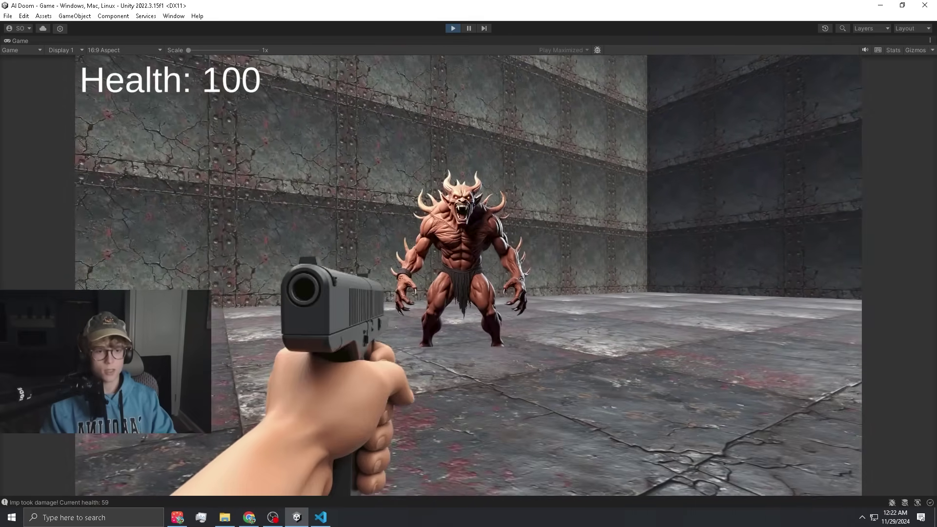
pyautogui.press('s')
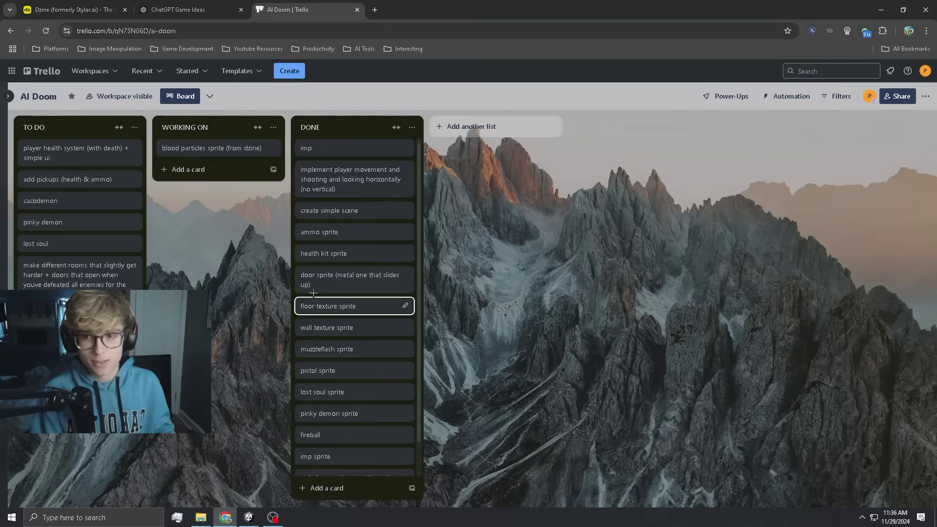
# Visit the Dzine page, then drag the cacodemon sprite into Unity's scene.
pyautogui.click(126, 3)
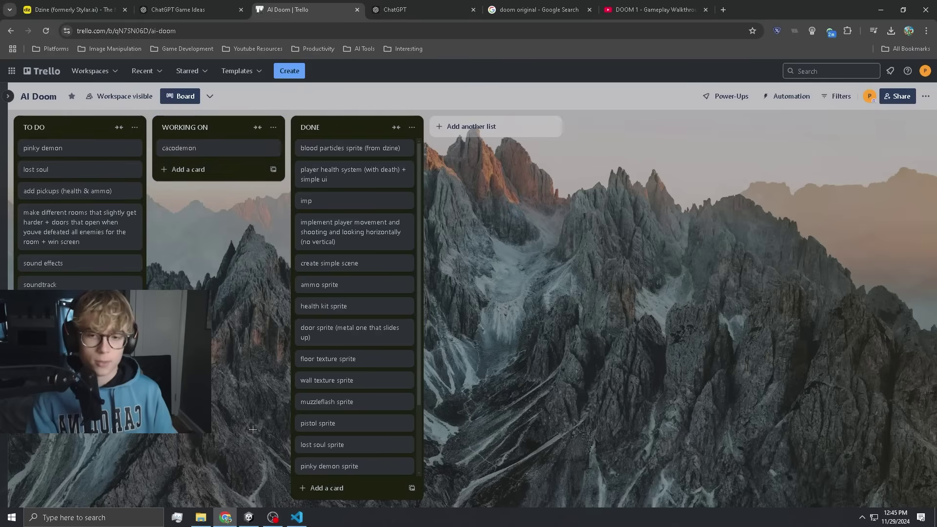
pyautogui.hotkey('alt', 'Tab')
pyautogui.moveTo(292, 264); pyautogui.dragTo(361, 313)
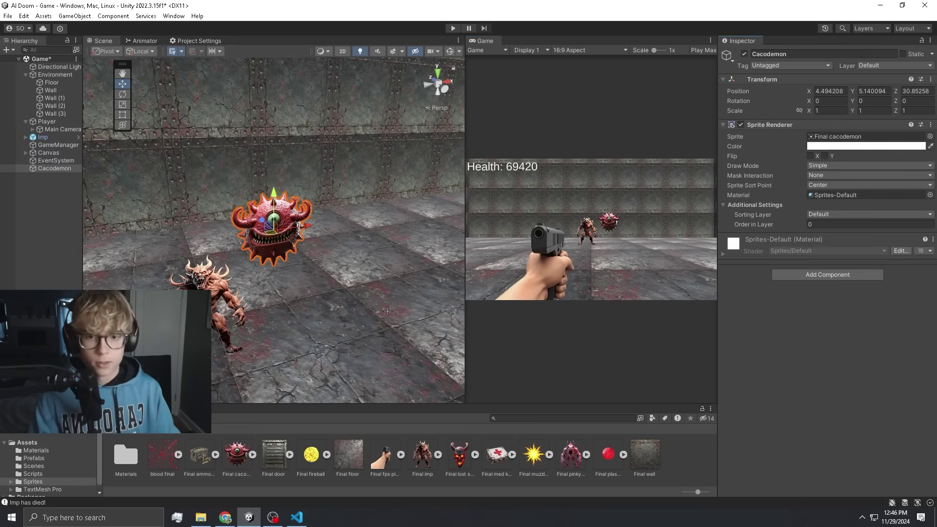
# Move the scene view close to the cacodemon.
pyautogui.moveTo(387, 310)
pyautogui.mouseDown()
pyautogui.moveTo(251, 233)
pyautogui.moveTo(337, 254)
pyautogui.moveTo(292, 253)
pyautogui.mouseUp()
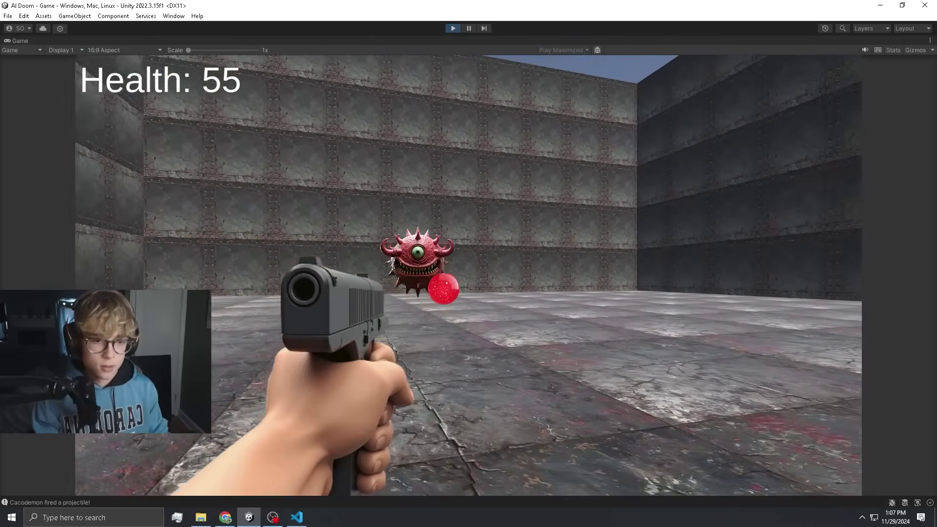
# Keep firing the pistol at the cacodemon until the console logs 'Cacodemon has died!'.
pyautogui.click(469, 275)
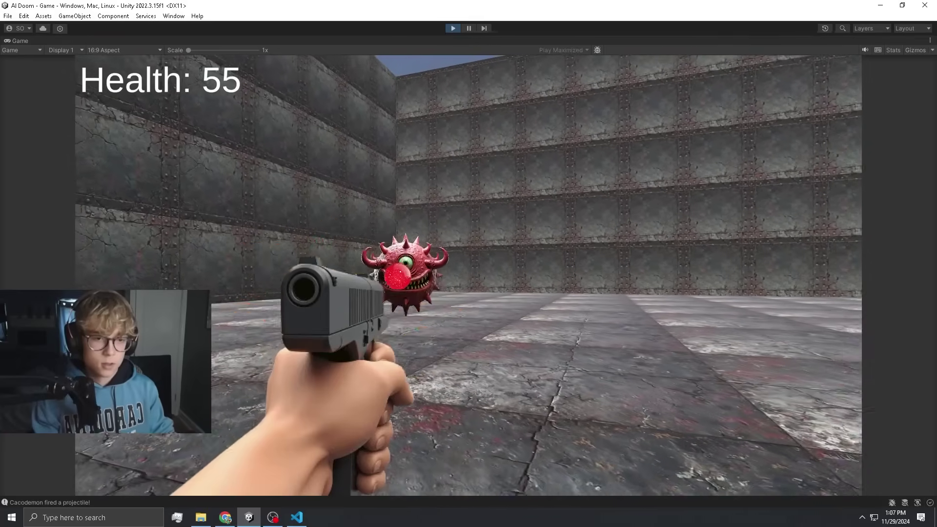
pyautogui.click(468, 275)
pyautogui.click(468, 275)
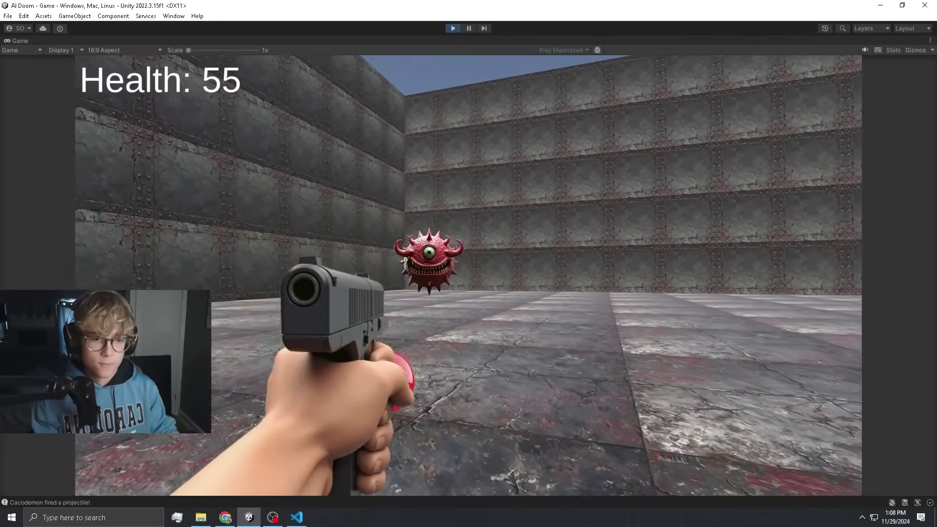
pyautogui.click(469, 275)
pyautogui.click(469, 276)
pyautogui.click(468, 275)
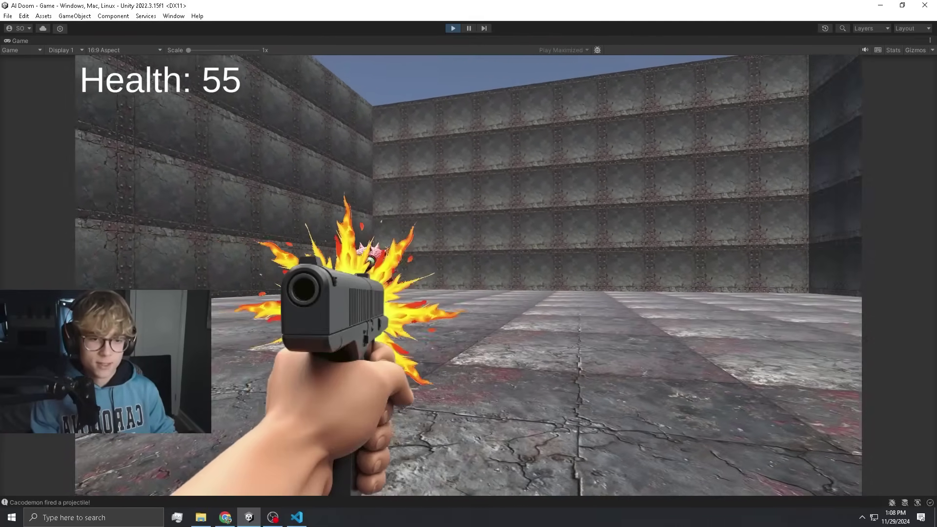
pyautogui.click(468, 275)
pyautogui.click(469, 275)
pyautogui.click(469, 275)
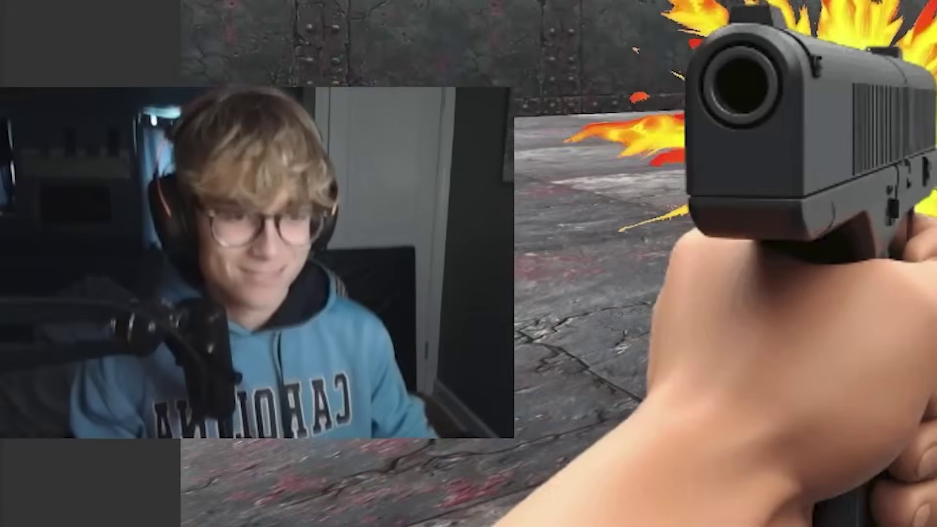
pyautogui.click(468, 275)
pyautogui.click(468, 275)
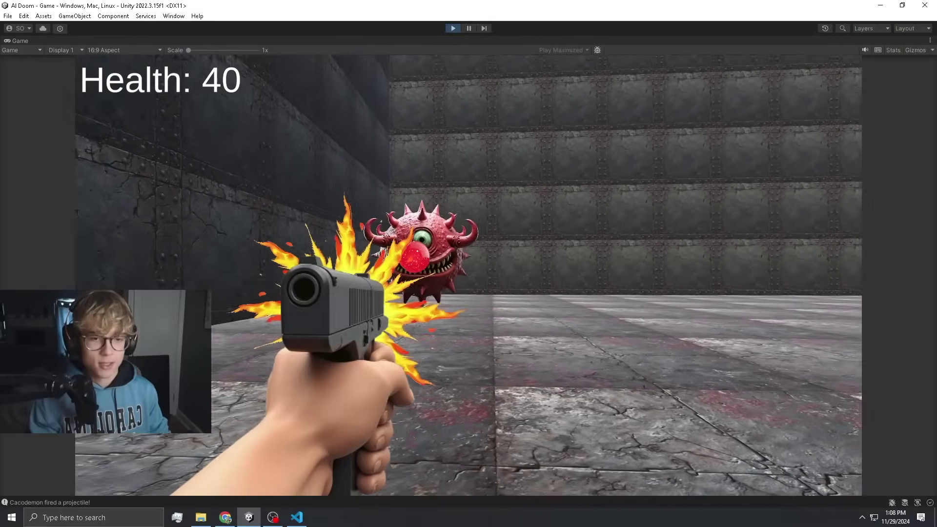
pyautogui.click(469, 275)
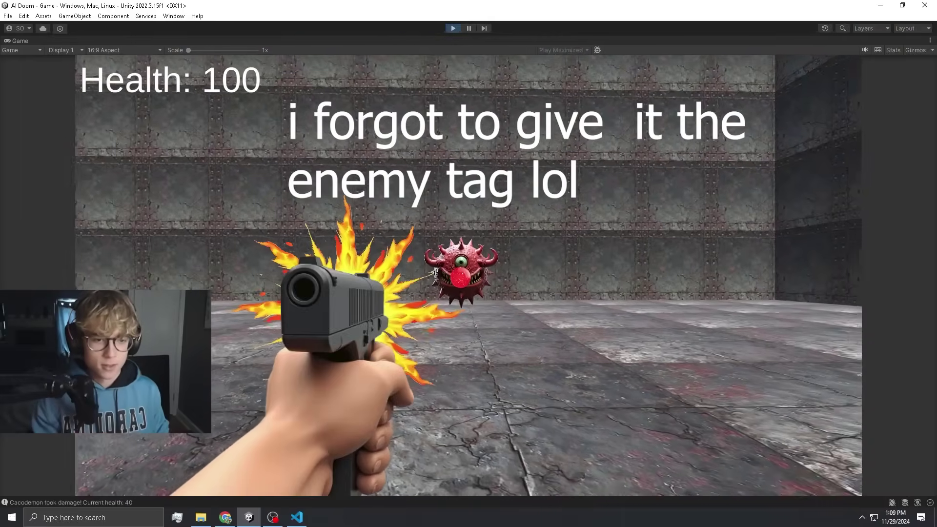
pyautogui.click(468, 275)
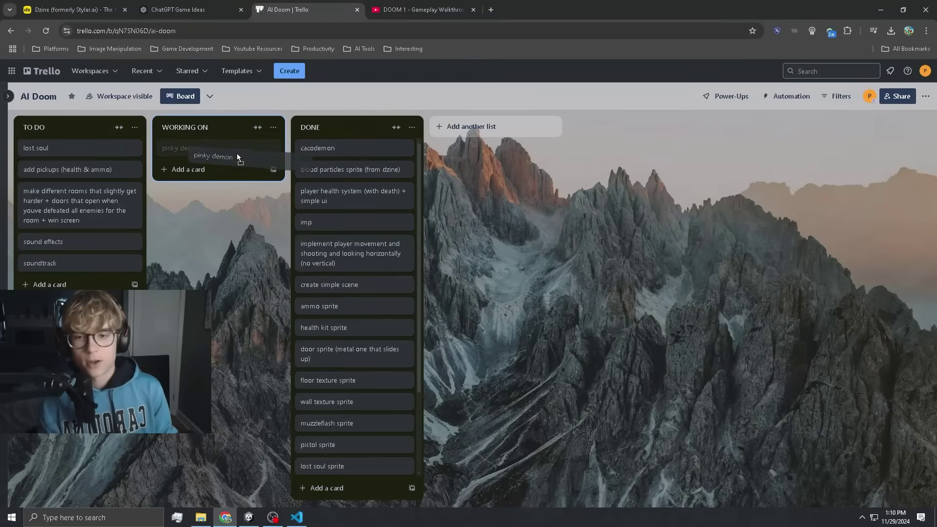
# Move the pinky demon card on the task board and scroll through PinkyDemonAI.cs.
pyautogui.moveTo(236, 153); pyautogui.dragTo(200, 148)
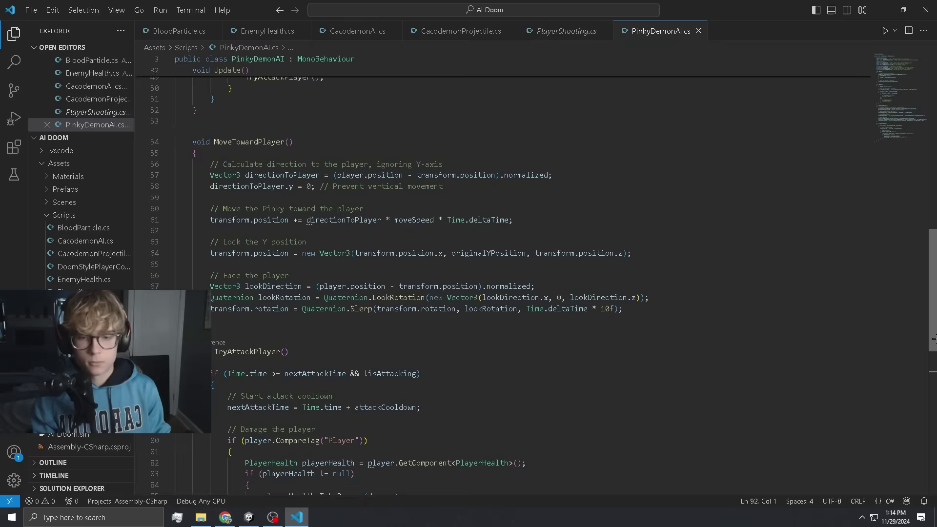
pyautogui.scroll(10, 927, 199)
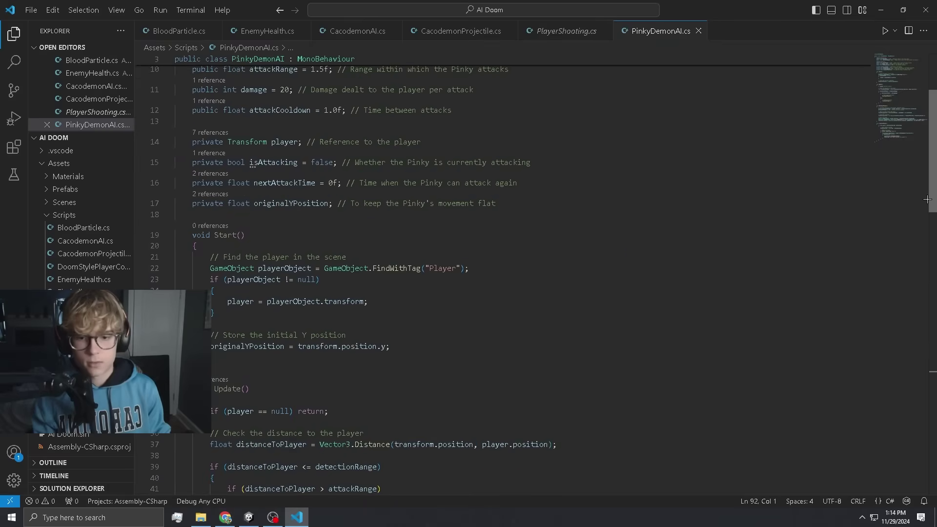
pyautogui.moveTo(927, 199); pyautogui.dragTo(933, 152)
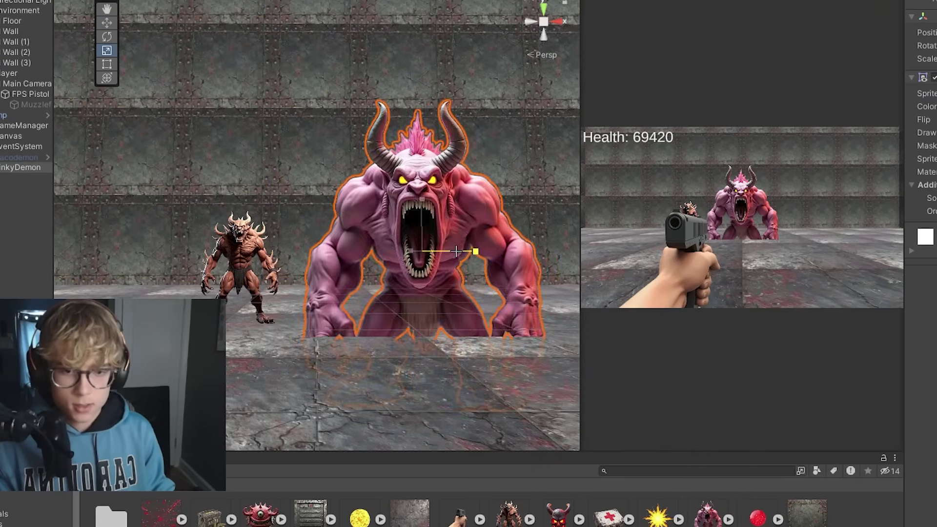
# Try rescaling the PinkyDemon sprite, undo the squash, and reselect the pinky demon.
pyautogui.moveTo(464, 251); pyautogui.dragTo(424, 266)
pyautogui.hotkey('ctrl', 'z')
pyautogui.click(426, 287)
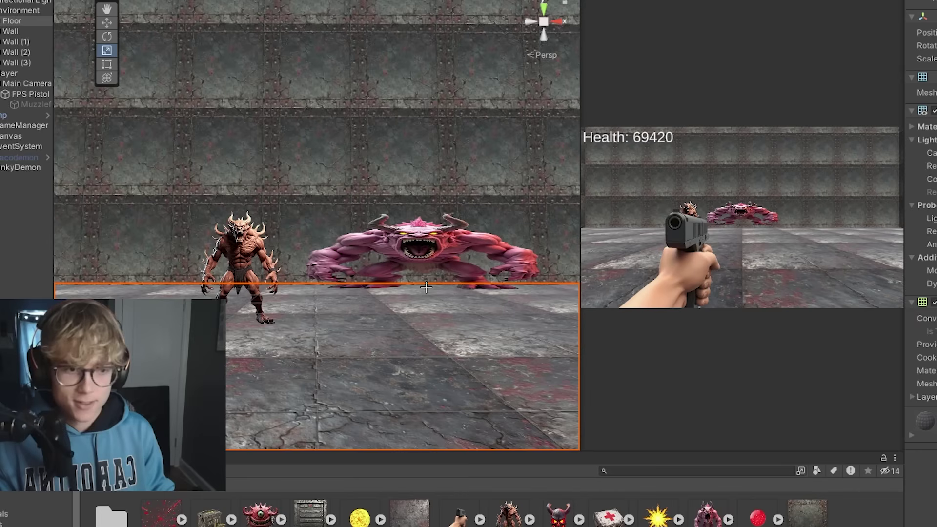
pyautogui.click(422, 237)
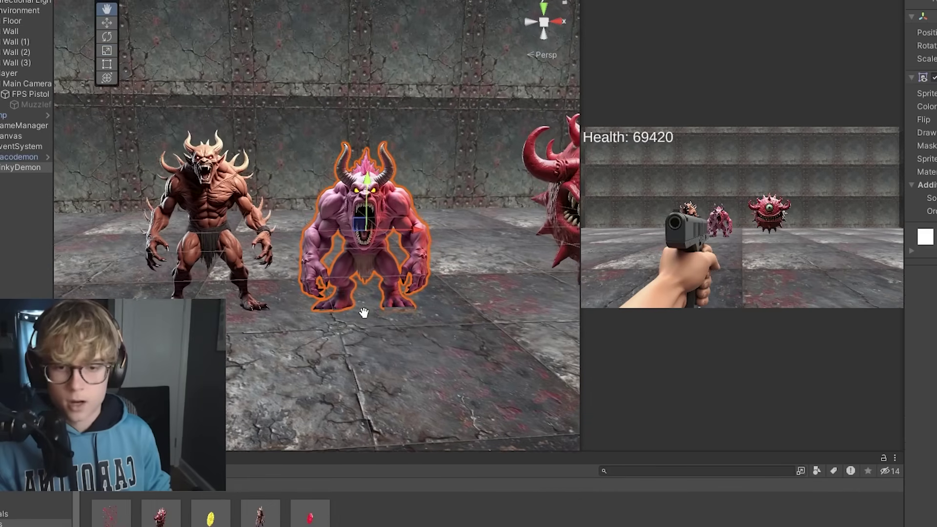
pyautogui.scroll(3, 364, 312)
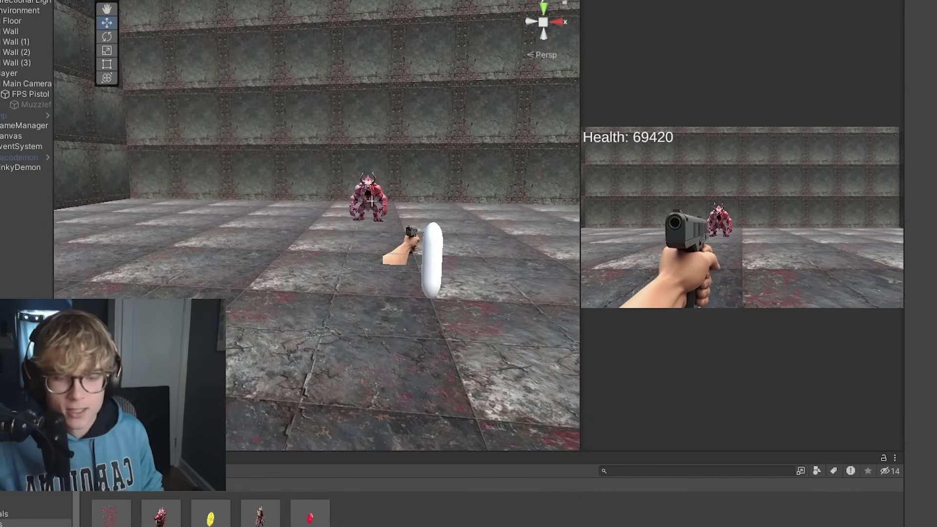
pyautogui.moveTo(375, 223); pyautogui.dragTo(287, 260)
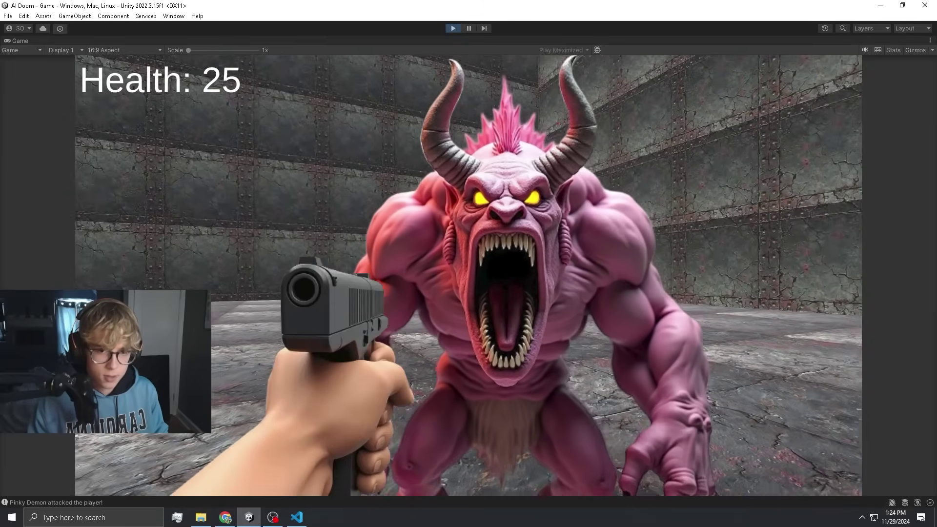
# Playtest by backing away and shooting the pinky demon dead; move lost soul to Working On.
pyautogui.press('s')
pyautogui.click(469, 275)
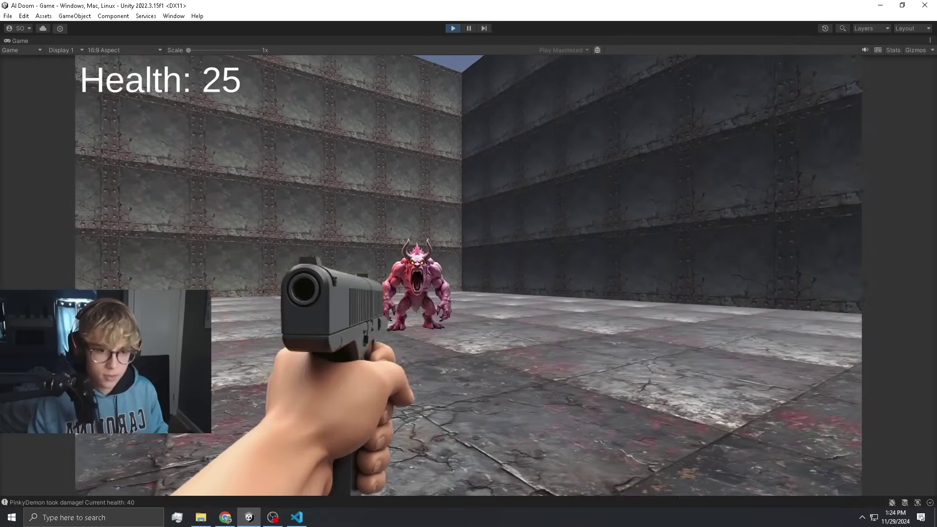
pyautogui.click(468, 275)
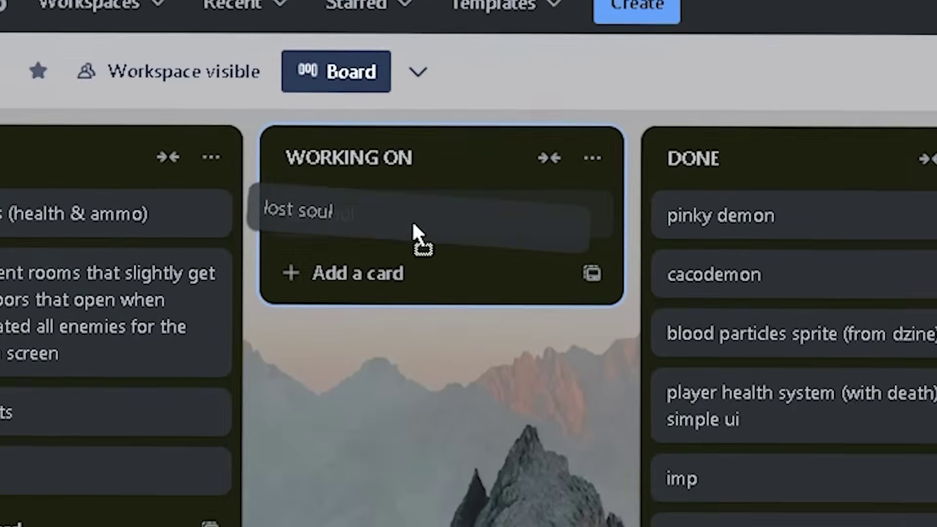
pyautogui.moveTo(413, 227)
pyautogui.mouseDown()
pyautogui.moveTo(435, 236)
pyautogui.moveTo(396, 221)
pyautogui.moveTo(399, 229)
pyautogui.mouseUp()
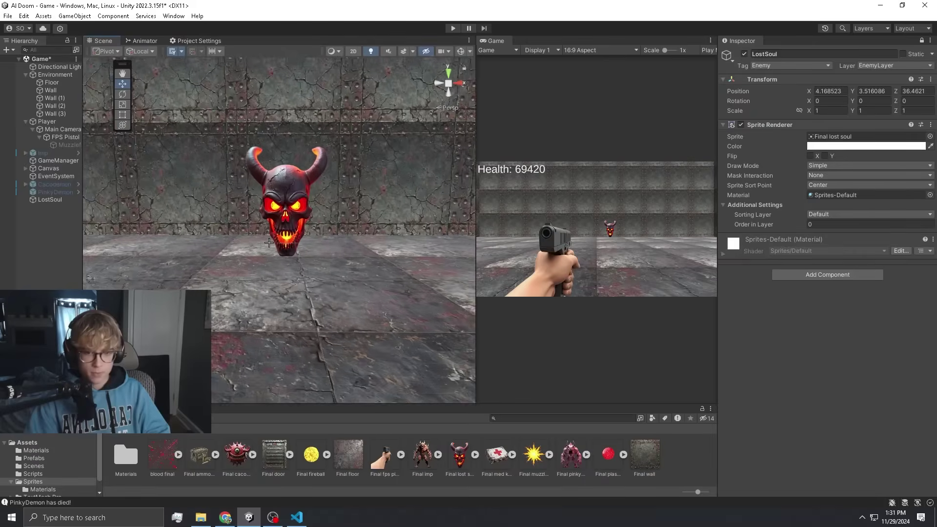
# Zoom in and orbit the Scene view around the LostSoul skull.
pyautogui.scroll(5, 269, 242)
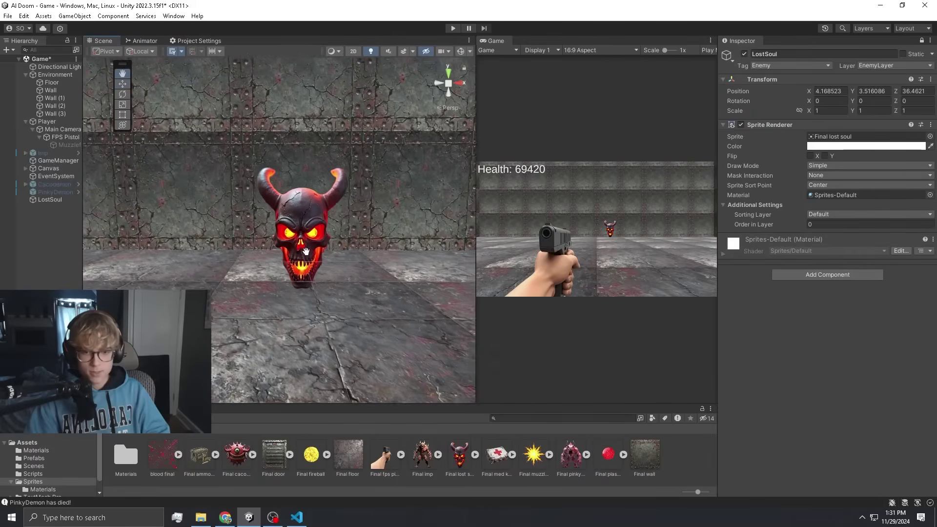
pyautogui.scroll(3, 366, 305)
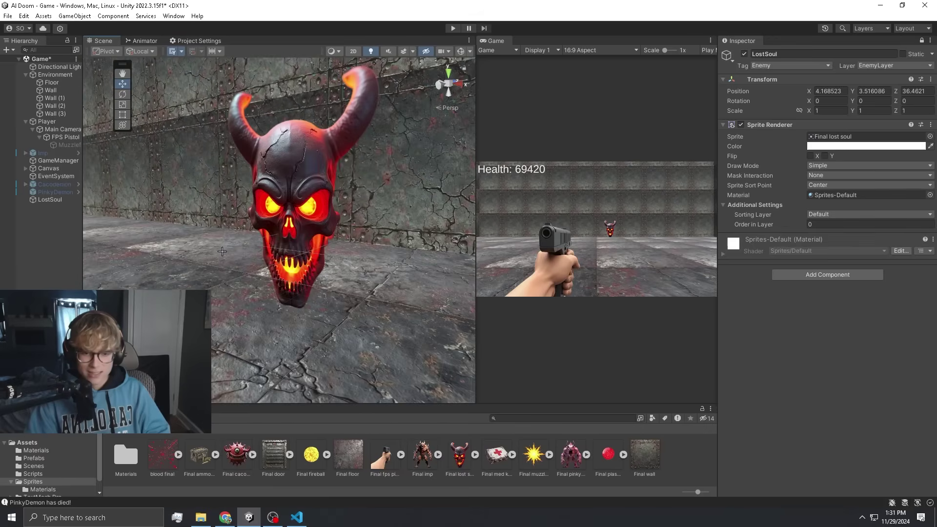
pyautogui.moveTo(366, 306); pyautogui.dragTo(435, 321)
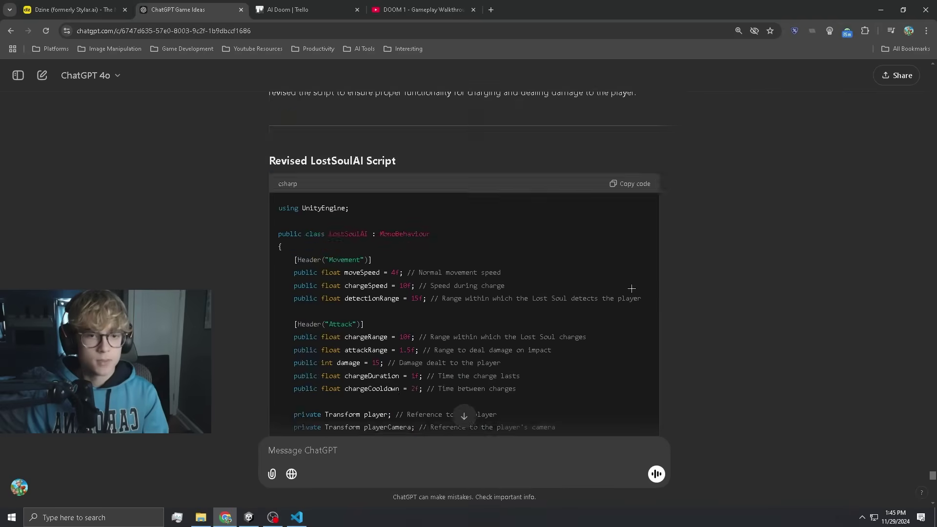
# Bring up LostSoulAI.cs in VS Code, then return to Unity to test it.
pyautogui.scroll(1, 631, 289)
pyautogui.click(301, 521)
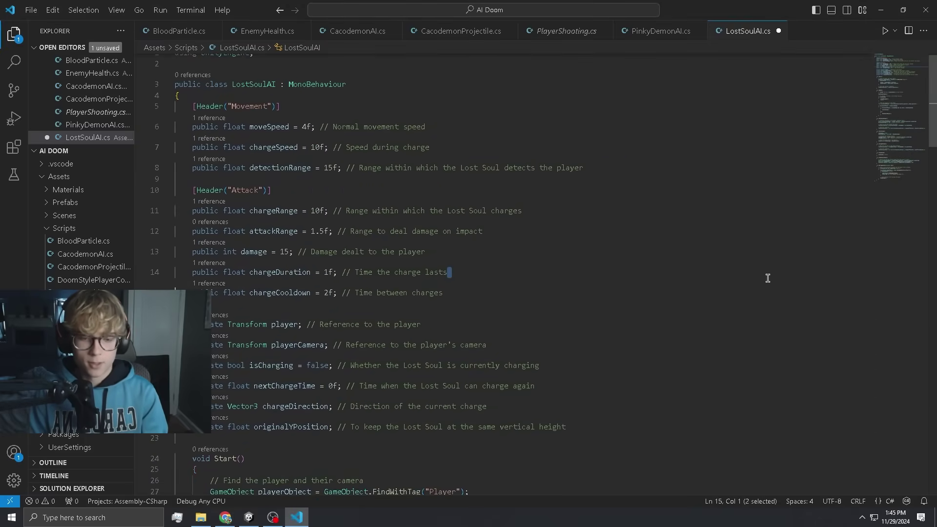
pyautogui.click(249, 517)
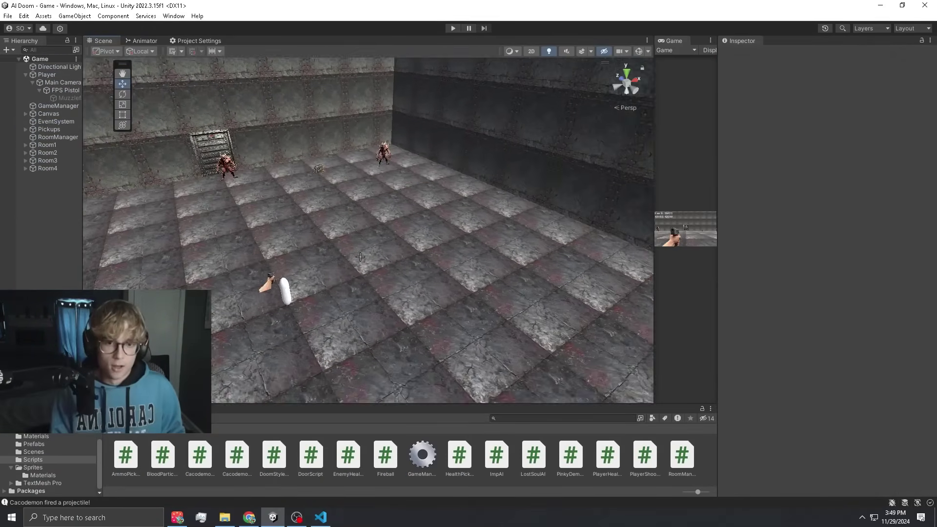
pyautogui.moveTo(394, 291); pyautogui.dragTo(339, 266)
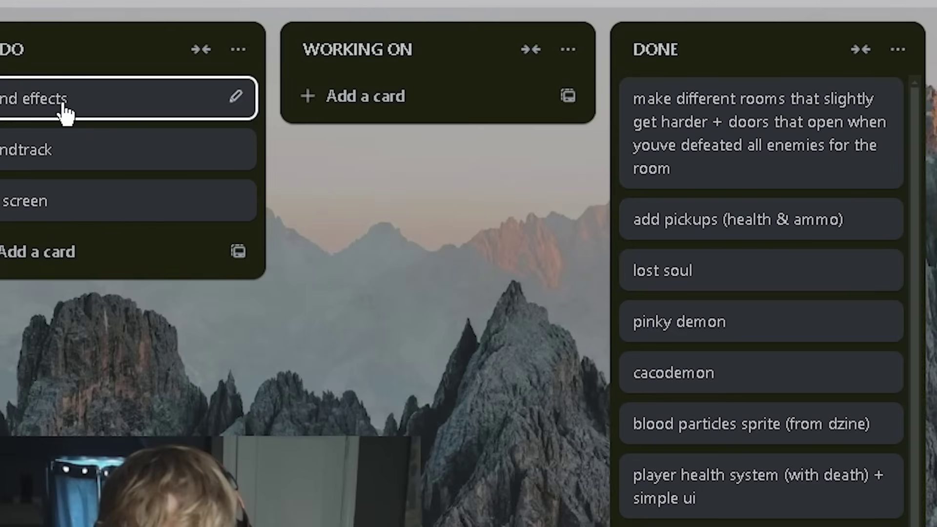
pyautogui.moveTo(67, 109); pyautogui.dragTo(367, 94)
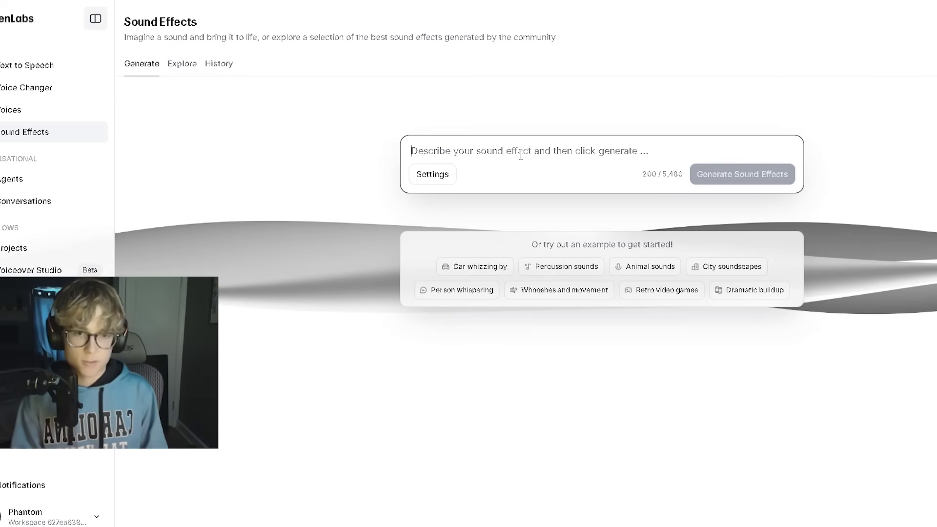
# Generate pistol shot sounds, audition all four, and move shoot sound to Done.
pyautogui.write('pistol shoot video game')
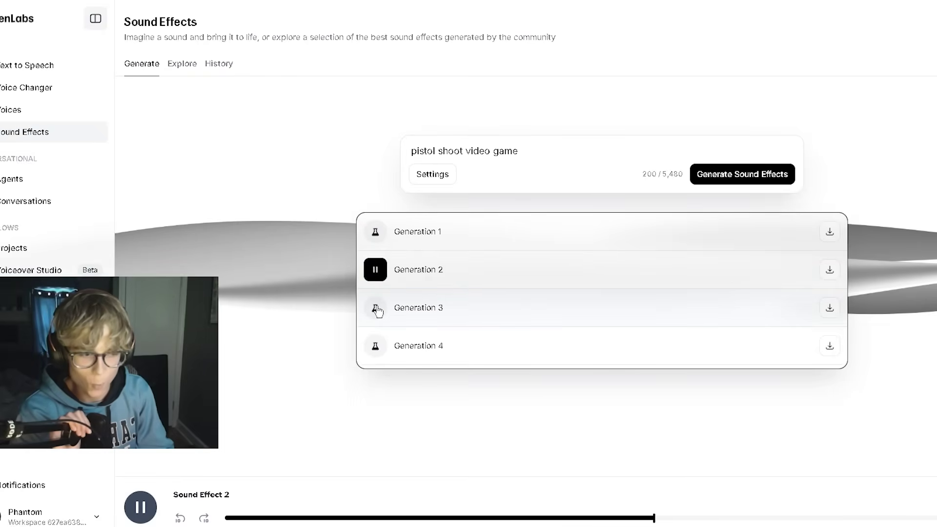
pyautogui.click(376, 309)
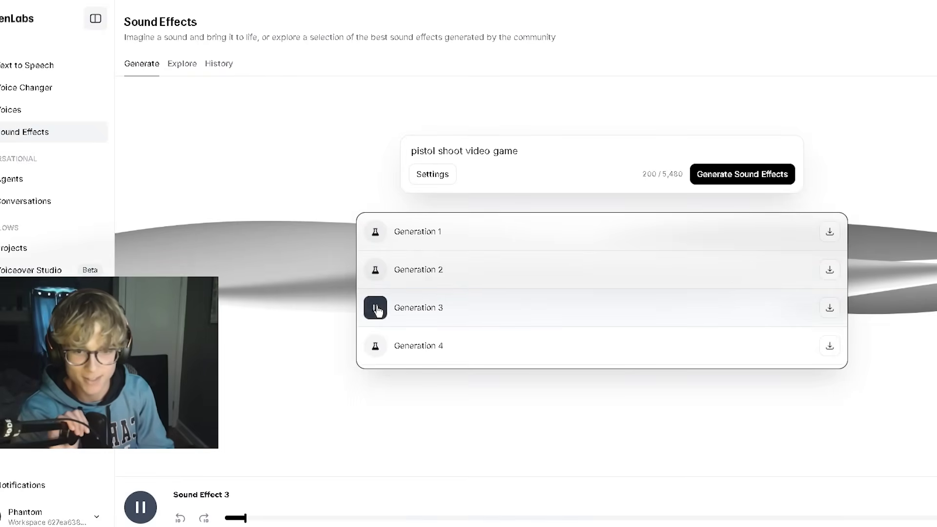
pyautogui.click(375, 348)
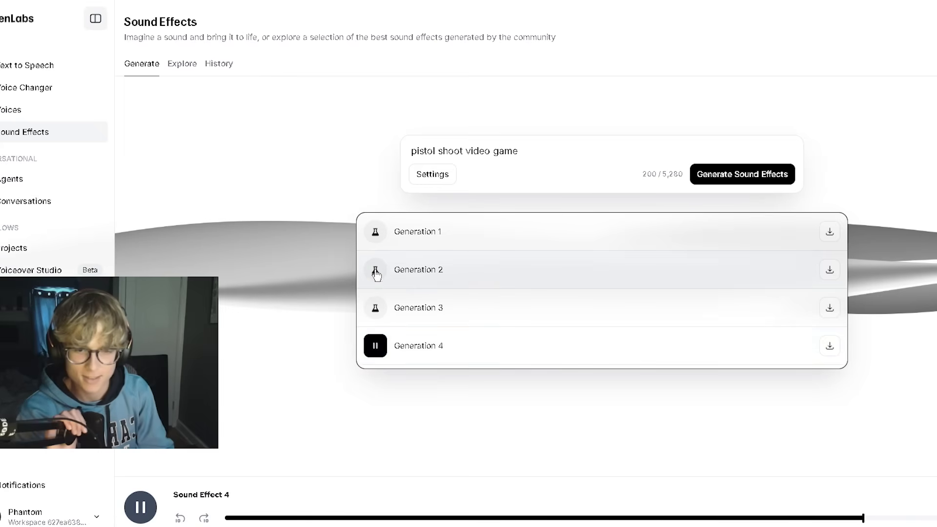
pyautogui.click(375, 272)
pyautogui.click(375, 233)
pyautogui.click(377, 270)
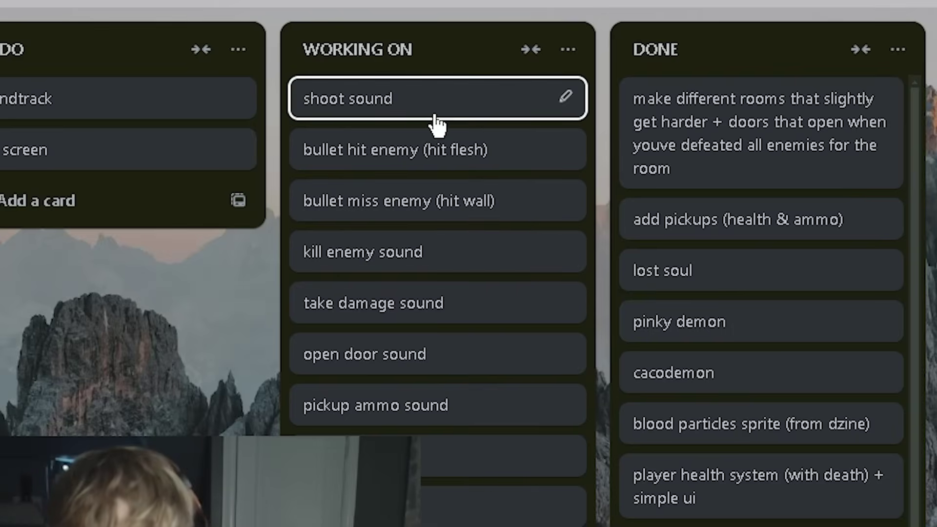
pyautogui.moveTo(433, 118); pyautogui.dragTo(760, 88)
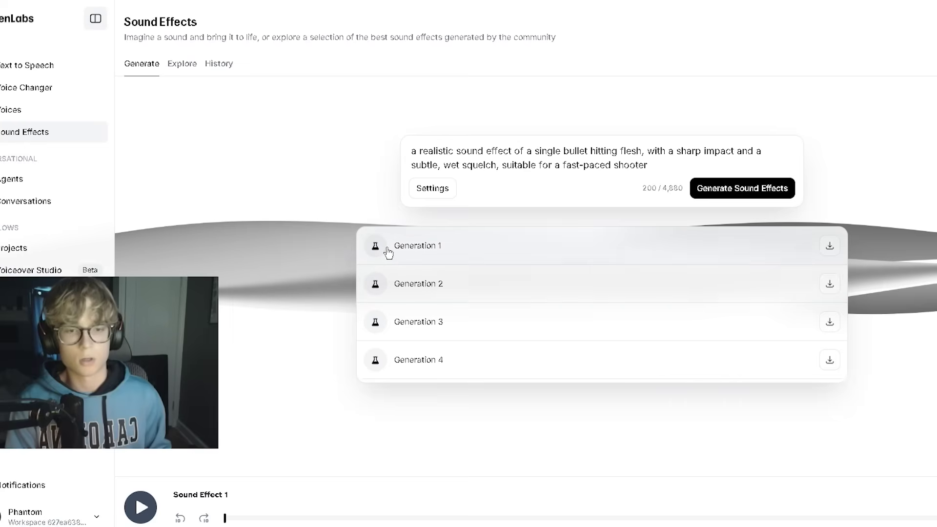
# Audition the four bullet-hitting-flesh generations, replaying the first one.
pyautogui.click(376, 247)
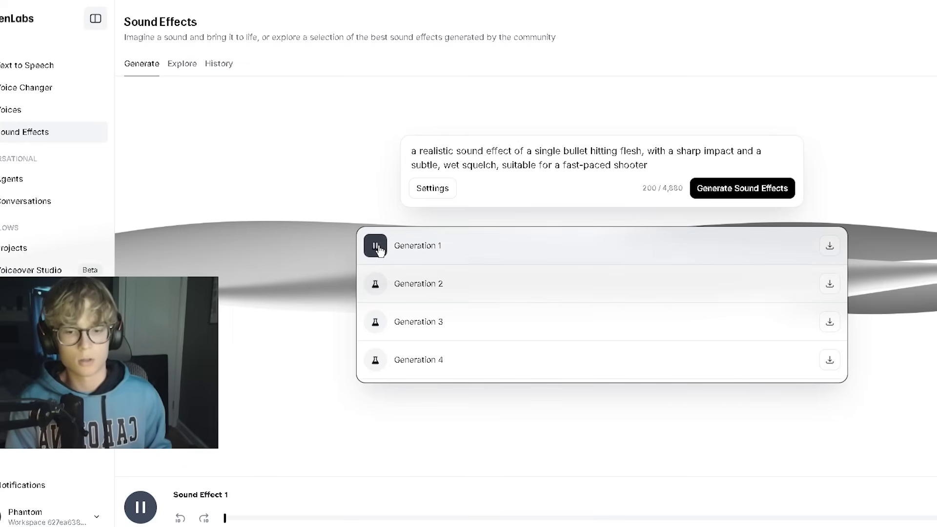
pyautogui.click(376, 286)
pyautogui.click(375, 322)
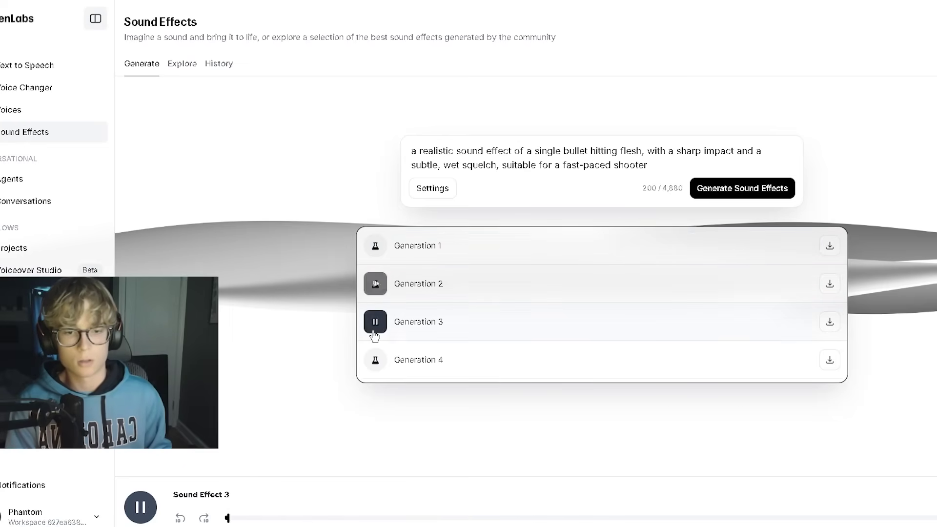
pyautogui.click(374, 361)
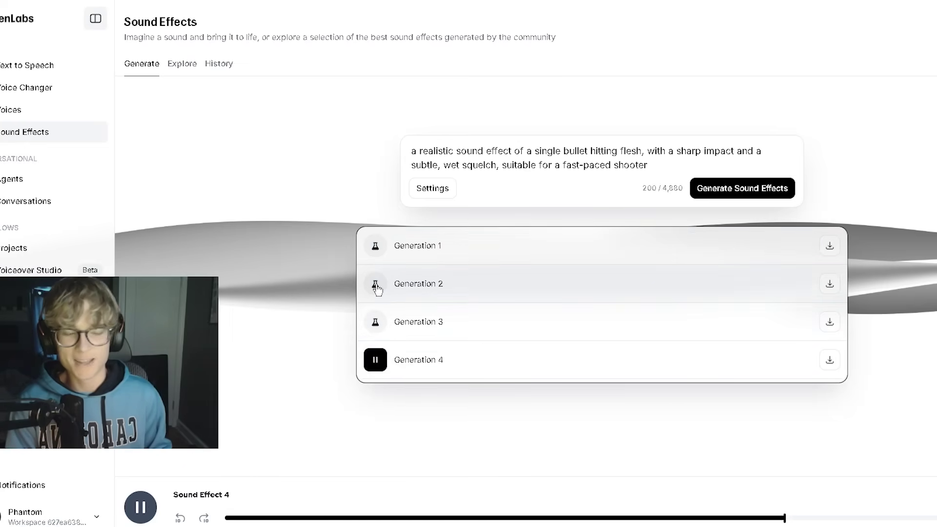
pyautogui.click(376, 247)
pyautogui.click(375, 284)
pyautogui.click(375, 247)
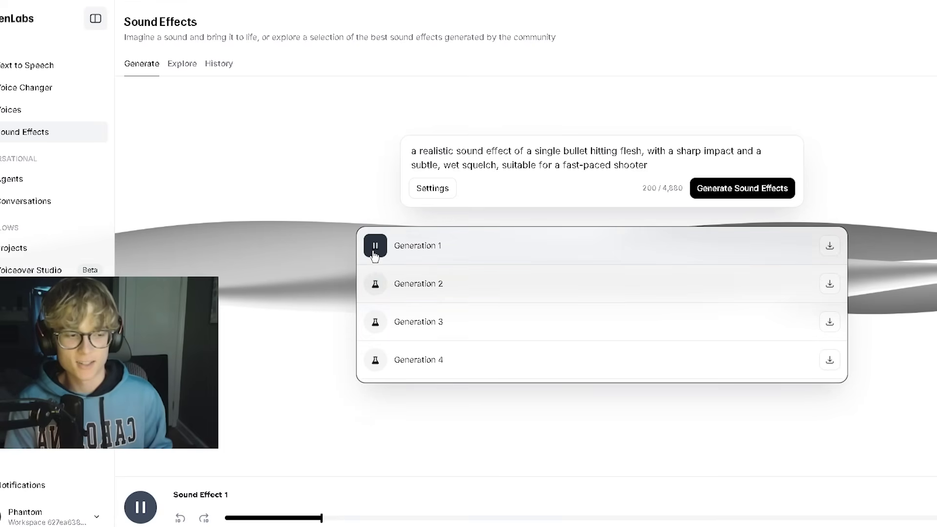